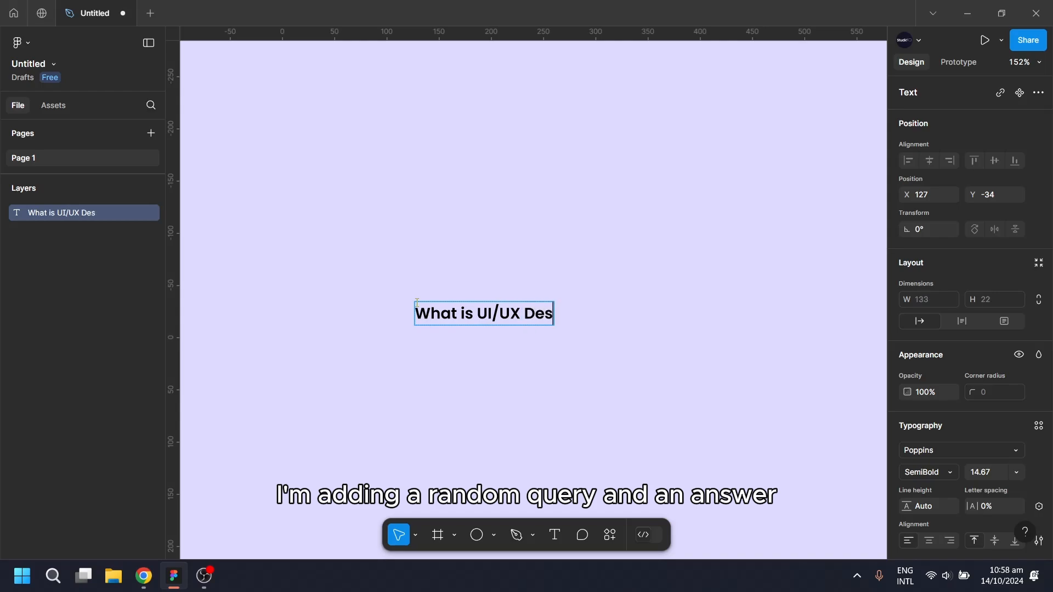
Step: Finish the "What is UI/UX Design ?" heading text and move it up to about X 126, Y -97
key(Escape)
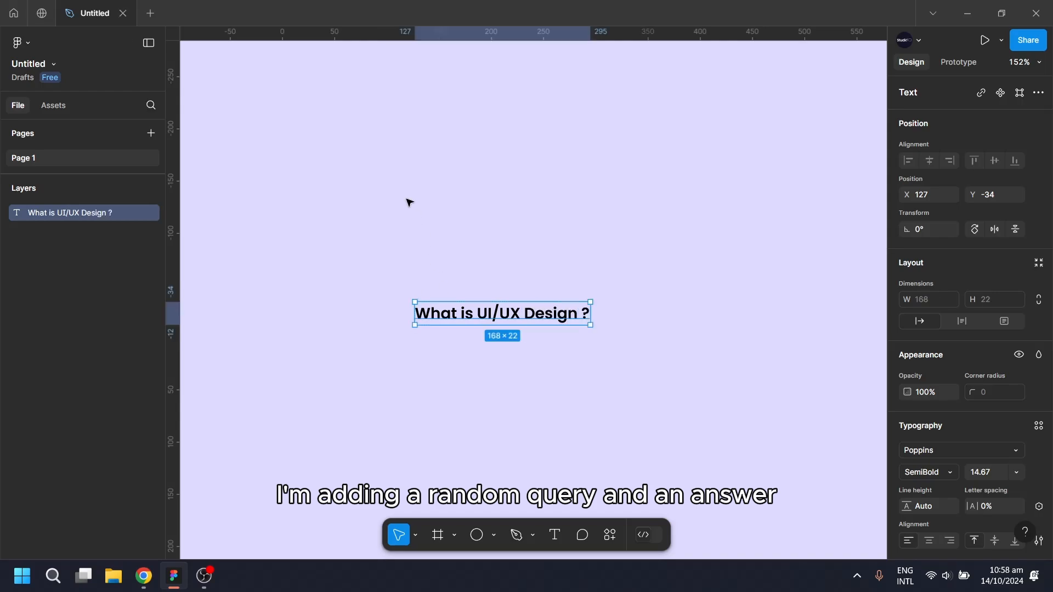
drag(522, 315, 522, 249)
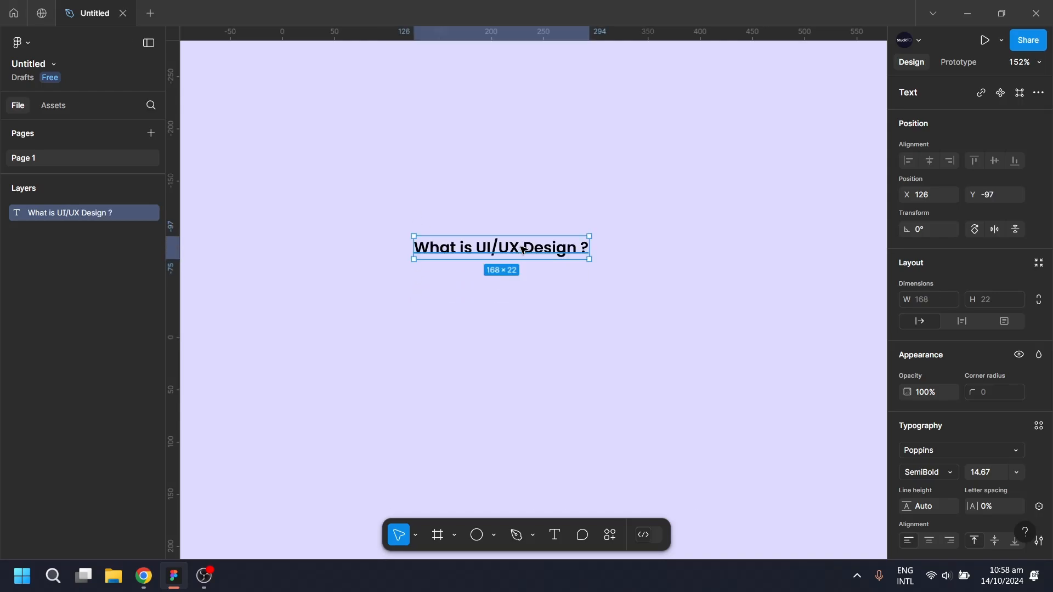
click(546, 337)
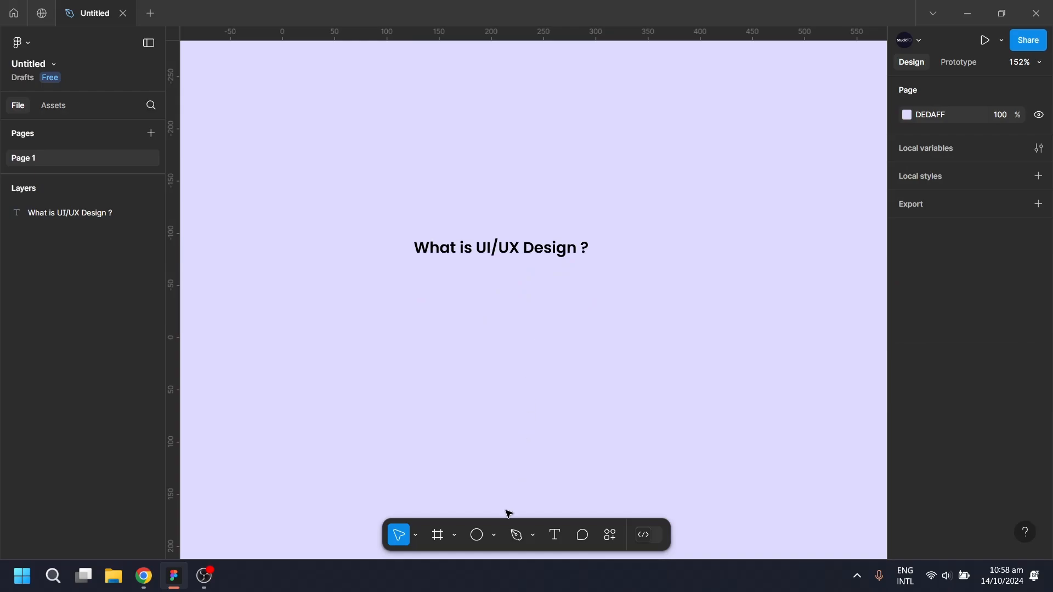
Step: Draw a rectangle about 249 × 132 over the heading and round its corners to a radius of about 14
click(494, 538)
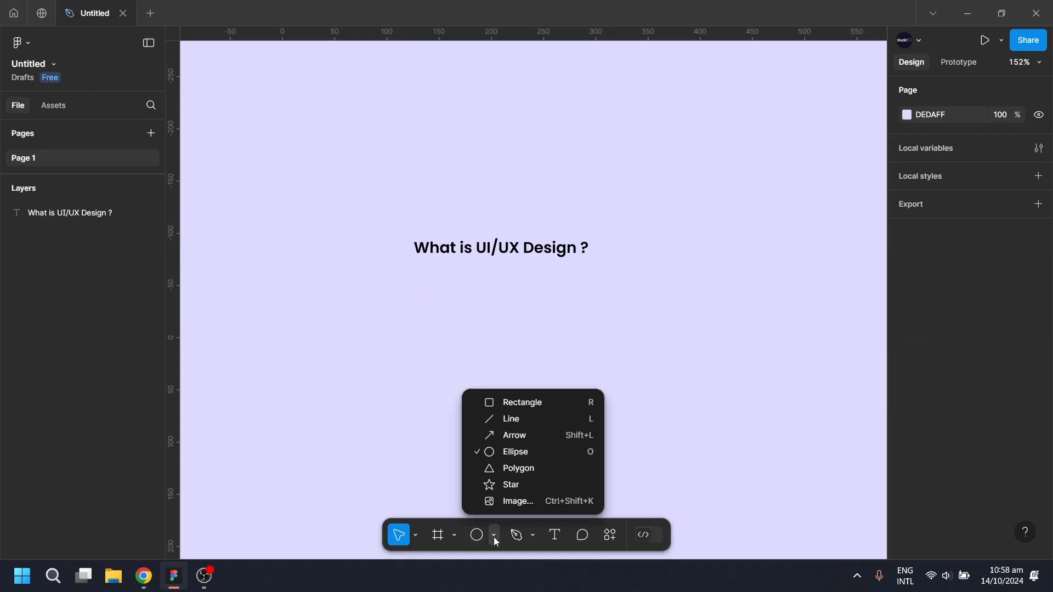
click(506, 398)
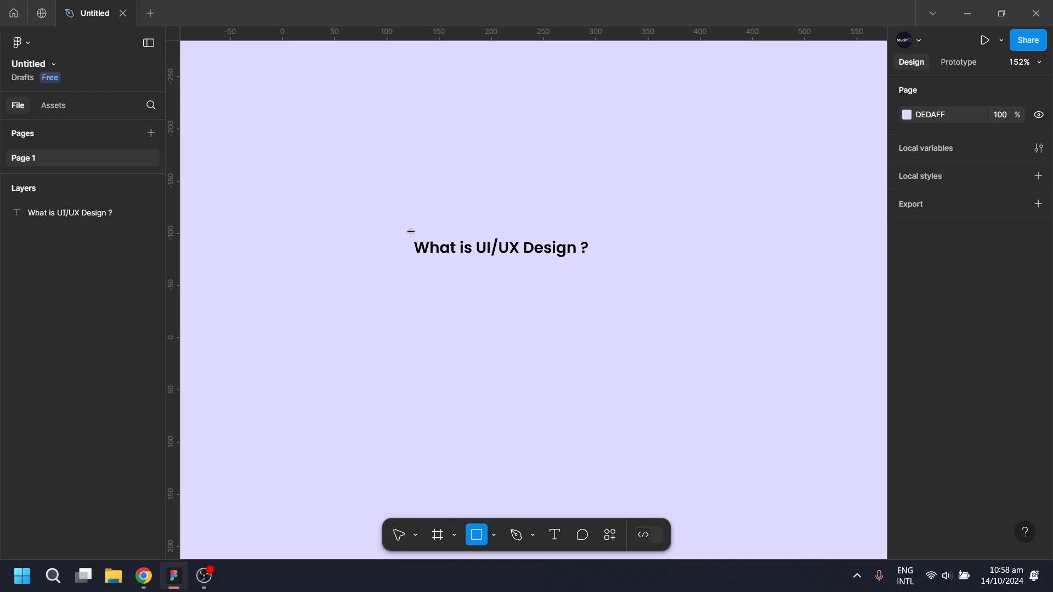
mouse_move(402, 227)
mouse_down()
mouse_move(640, 324)
mouse_move(662, 365)
mouse_up()
drag(651, 242, 639, 258)
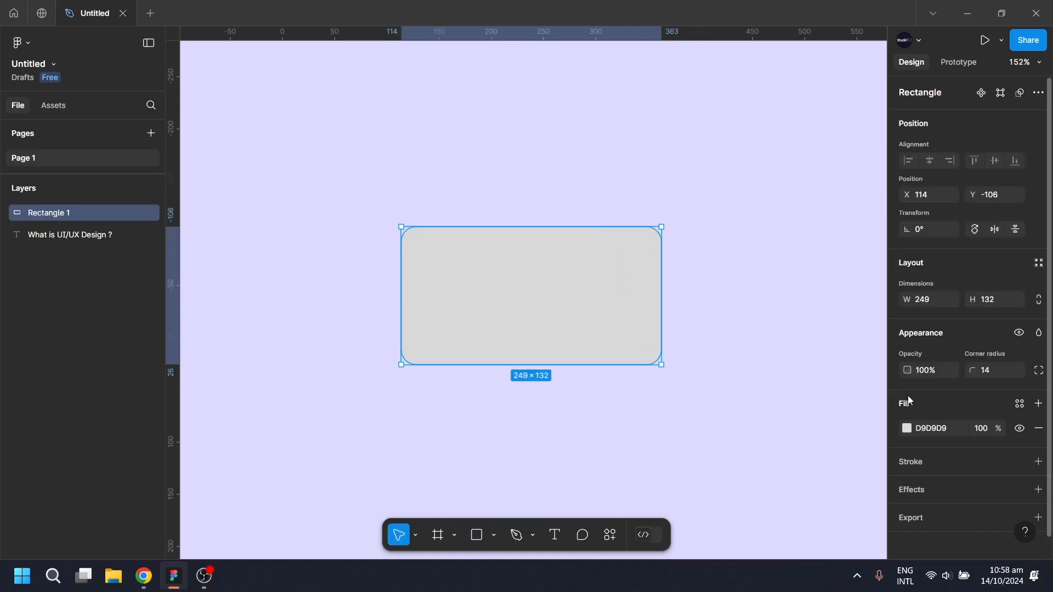
Step: Change the rectangle's fill colour to white (FFFFFF)
click(908, 431)
drag(726, 237, 698, 198)
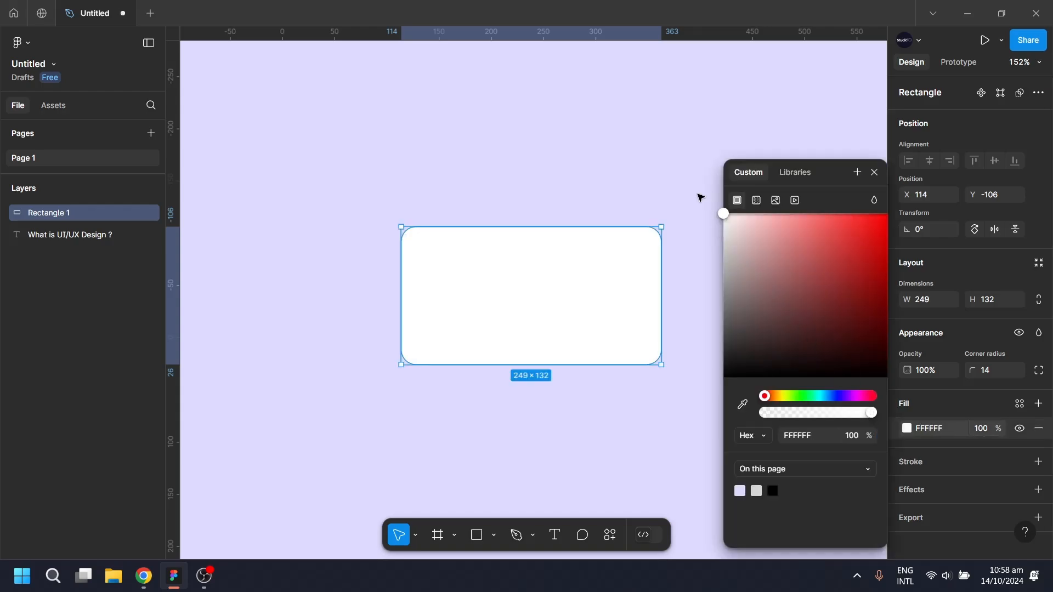
click(651, 200)
Step: Send the white rectangle to the back, behind the heading text
click(618, 261)
right_click(617, 262)
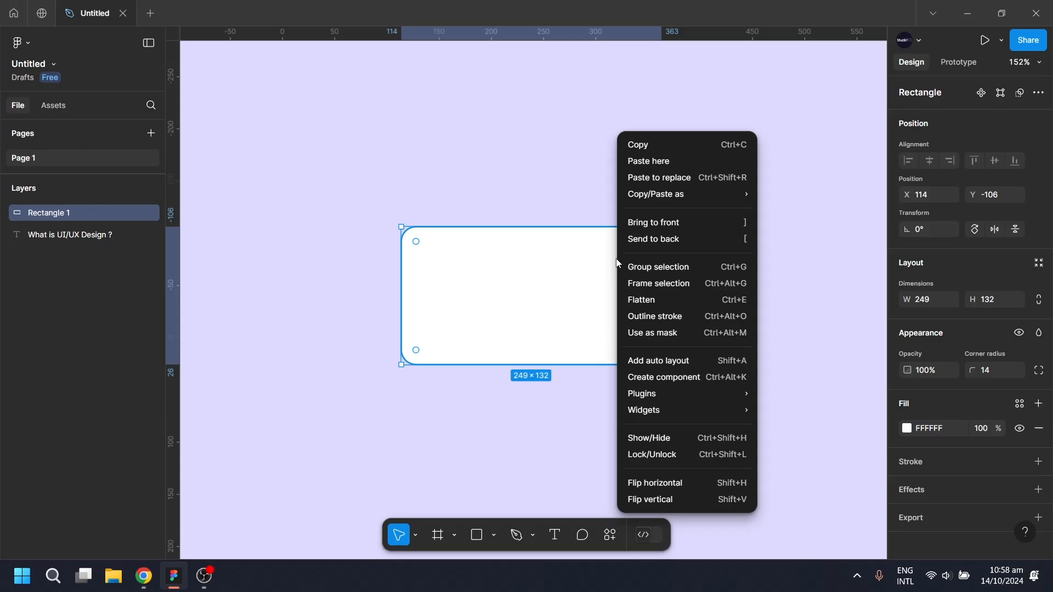
click(678, 239)
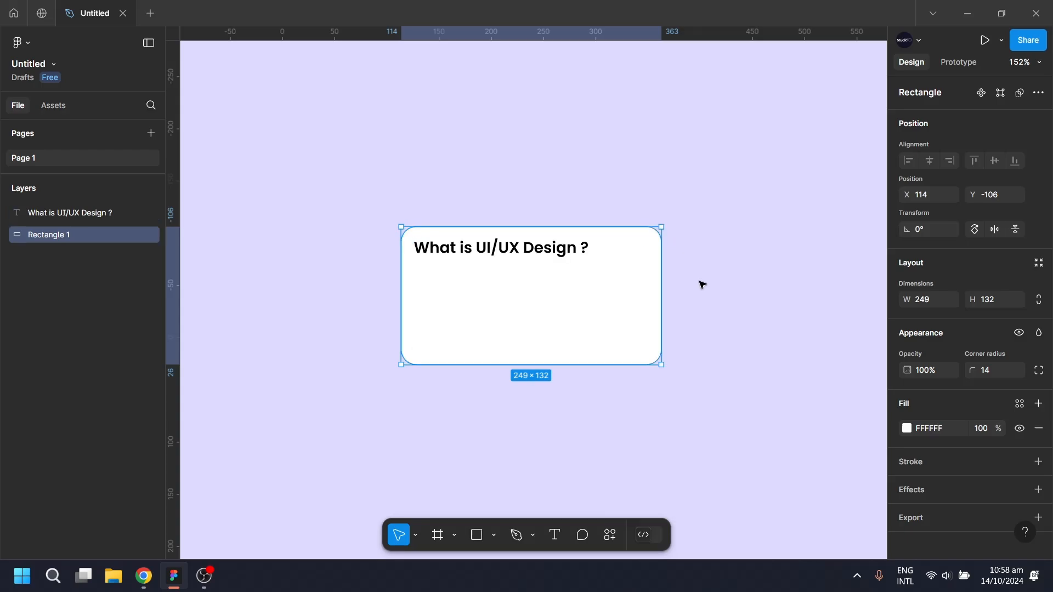
click(702, 285)
Step: Scale the heading text down proportionally to about 137 × 18 with the Scale tool
click(554, 250)
key(k)
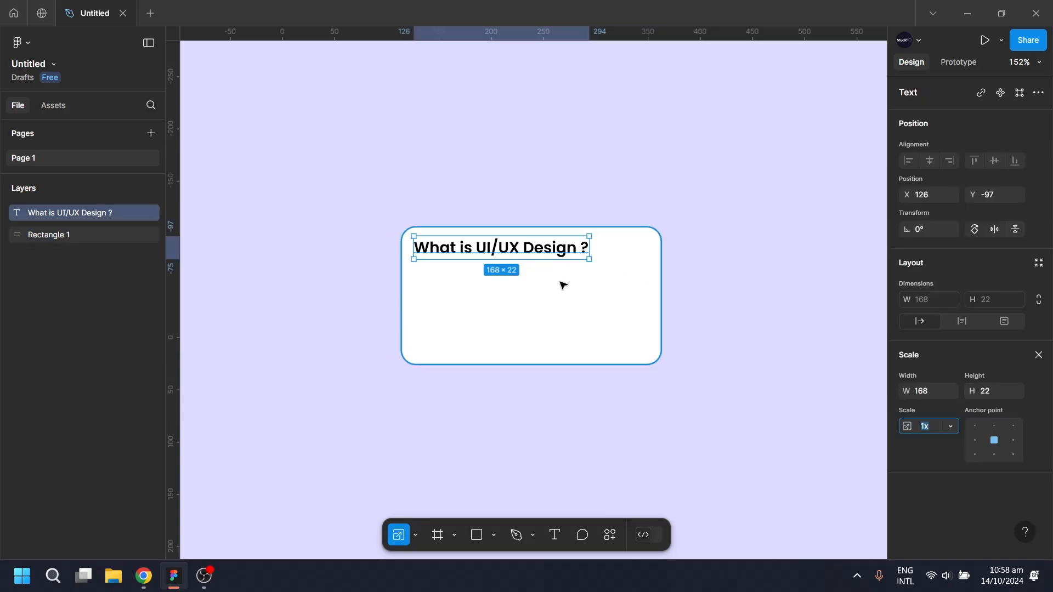
drag(589, 259, 557, 253)
key(v)
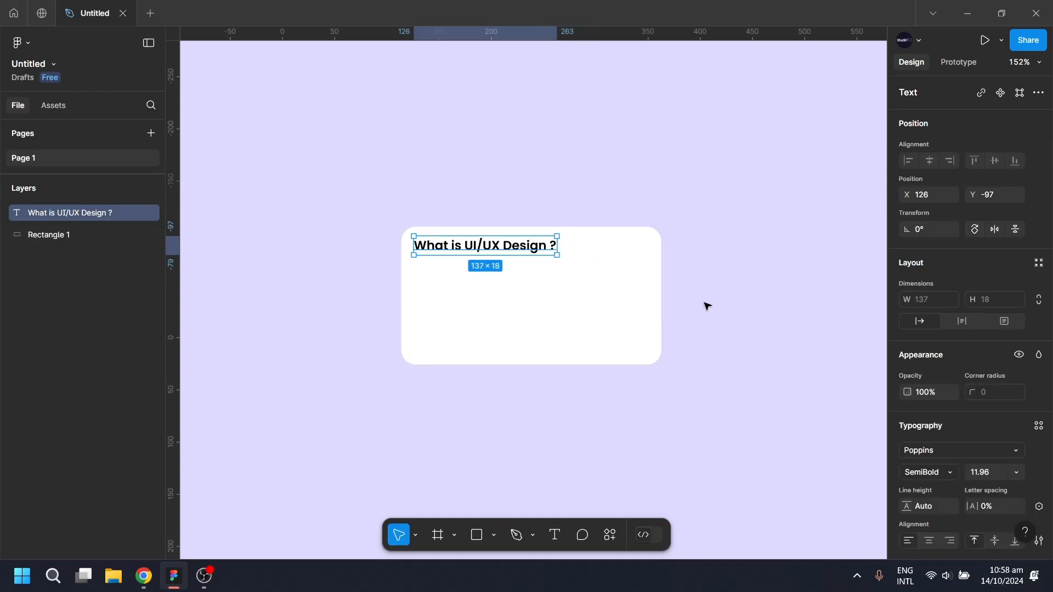
click(705, 306)
Step: Draw a circle about 23 × 23 on the card, level with the heading near the card's upper-right corner
click(494, 536)
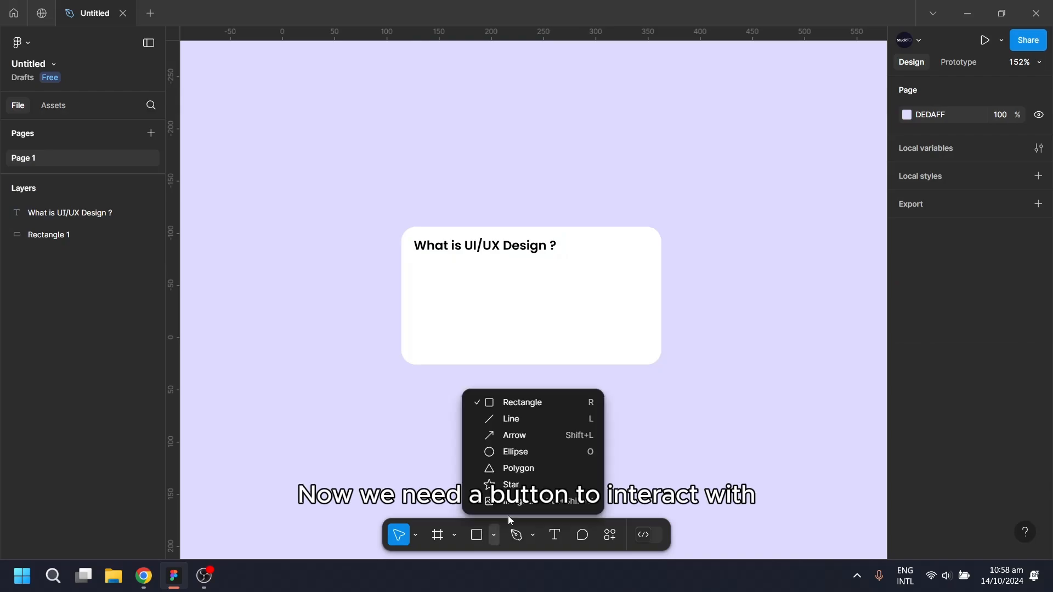
click(516, 450)
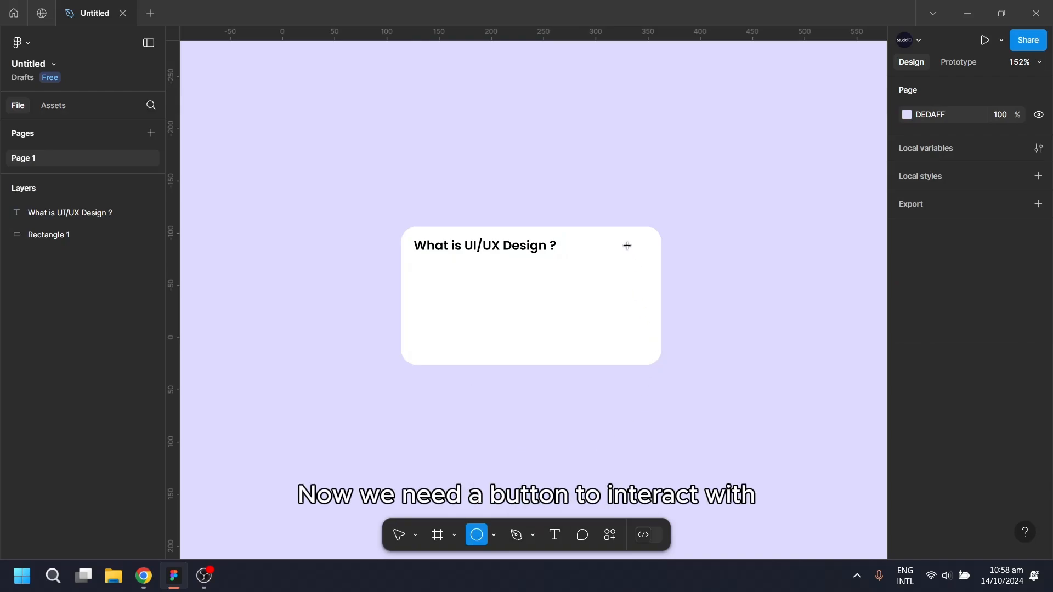
mouse_move(627, 245)
mouse_down()
mouse_move(641, 261)
mouse_move(632, 253)
mouse_up()
Step: Fill the circle with a bright blue (2A2DFF)
click(907, 428)
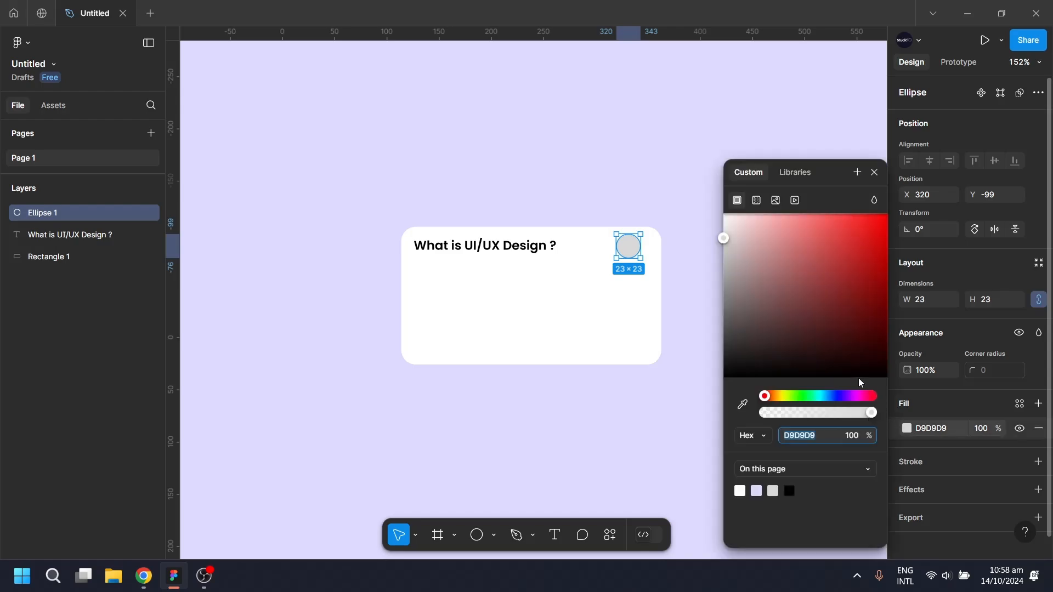
click(836, 398)
drag(724, 238, 861, 206)
click(671, 188)
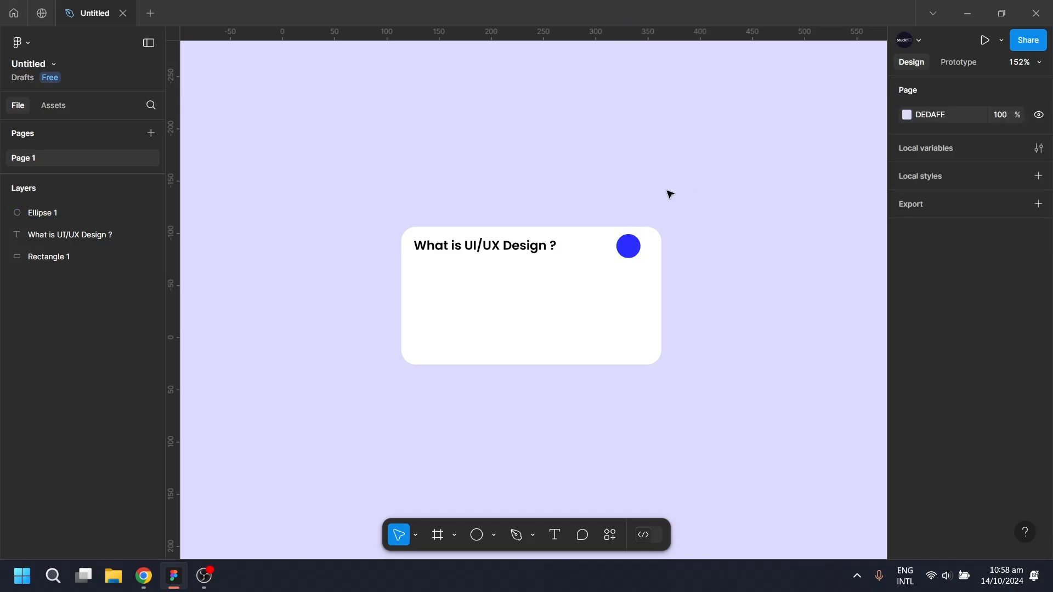
Step: Draw a white downward-pointing chevron of two straight segments inside the blue circle with the Pen tool
scroll(643, 237, up, 5)
scroll(628, 275, up, 10)
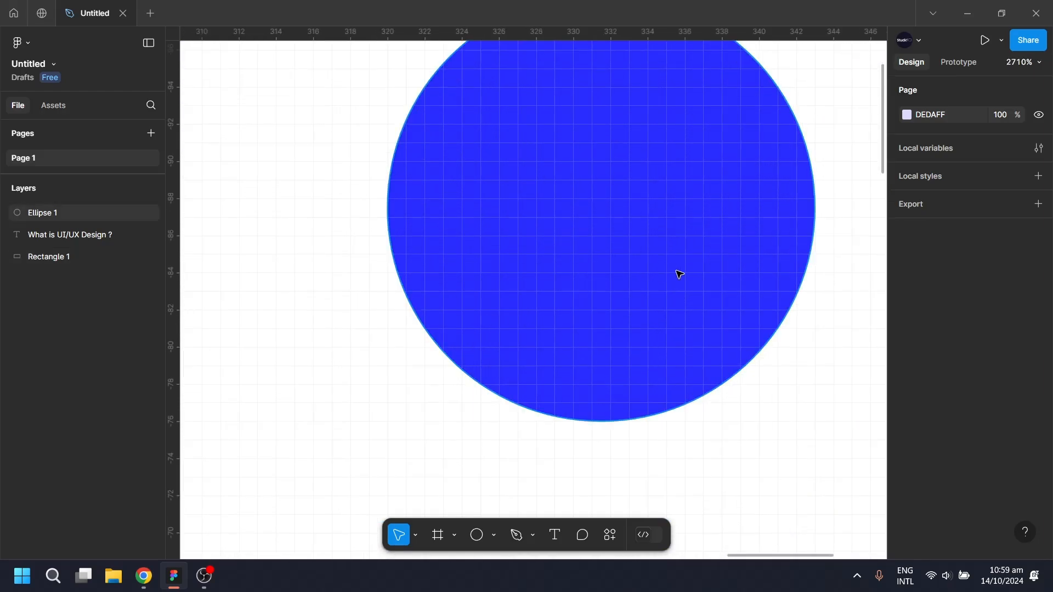
click(515, 535)
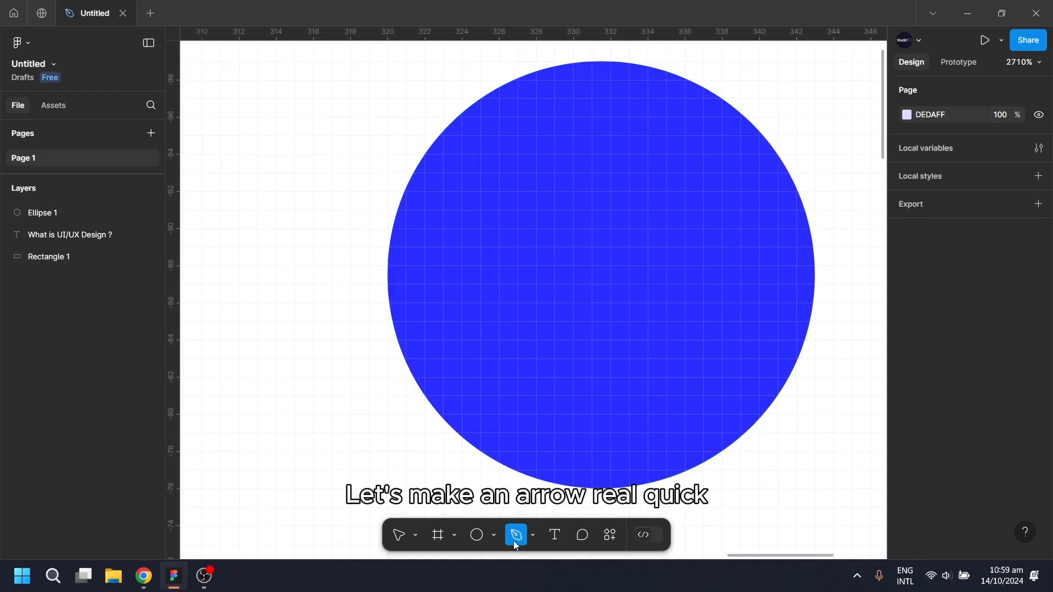
click(480, 173)
click(602, 303)
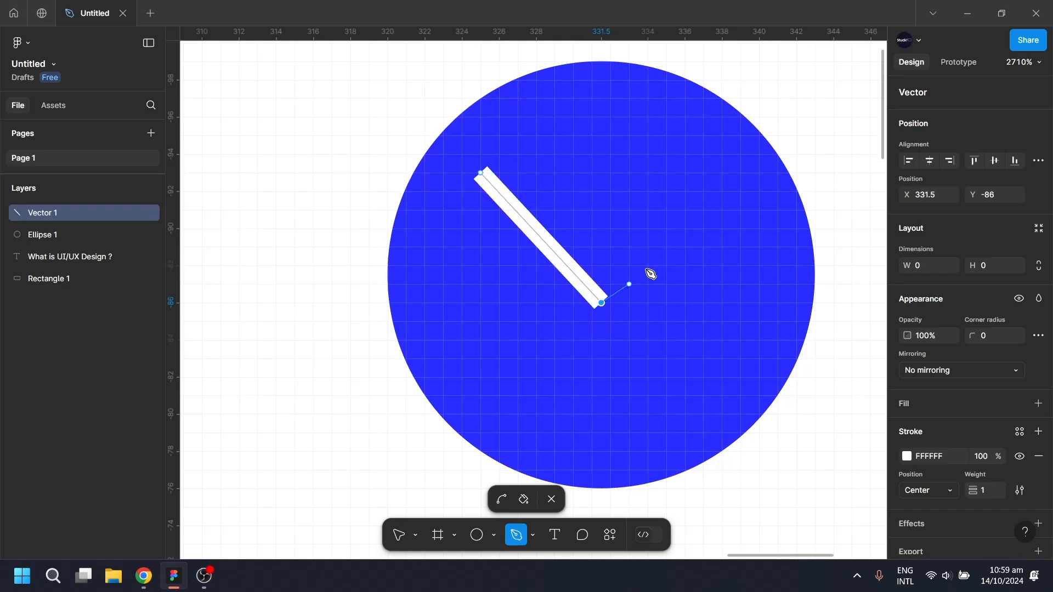
click(723, 173)
key(ctrl+z)
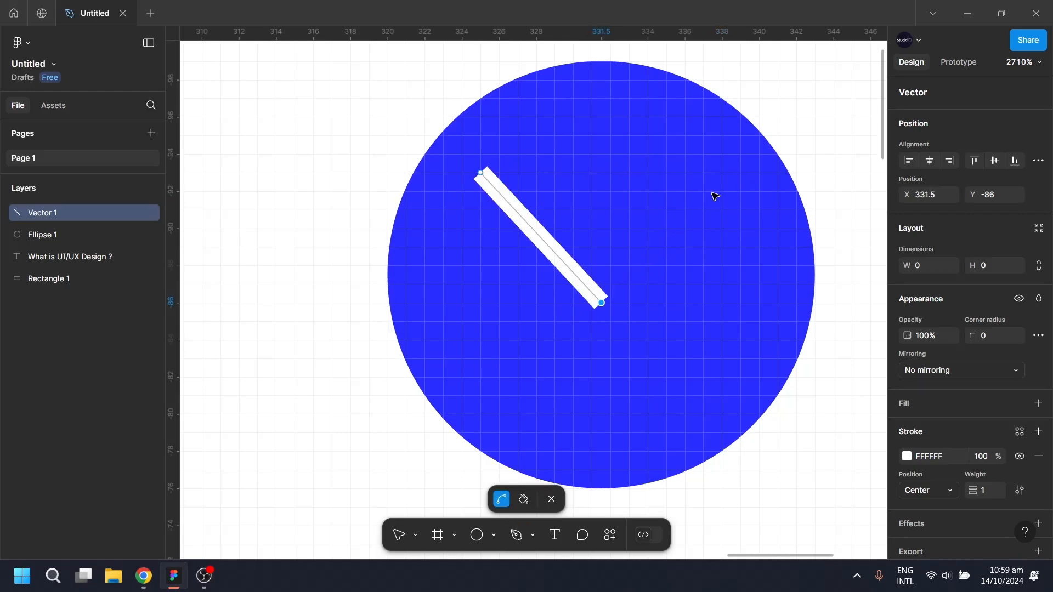
key(p)
click(723, 172)
key(Escape)
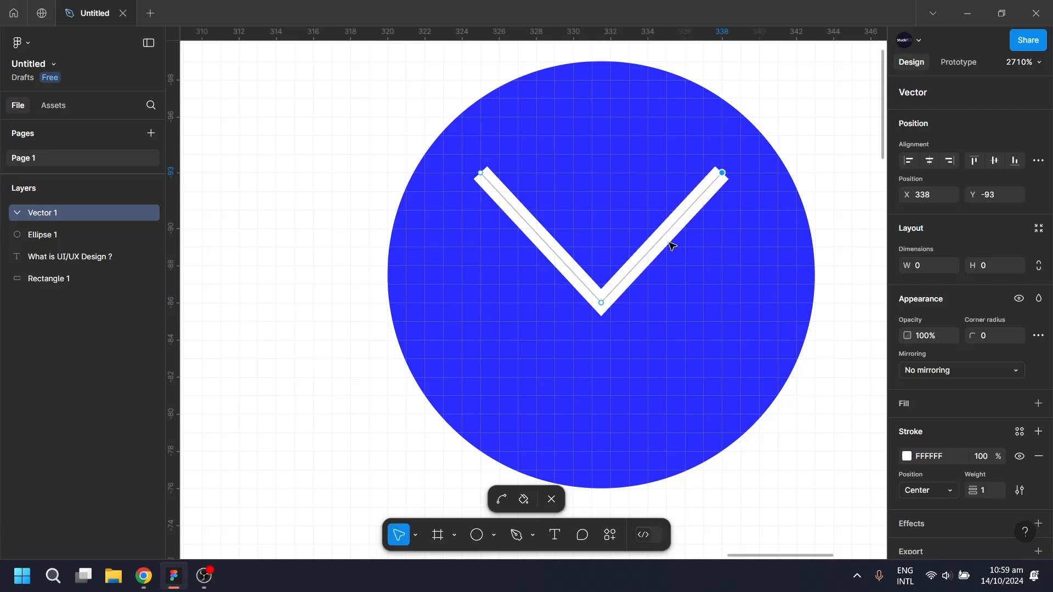
Step: Move the chevron's right end point inward so the path is about 12 × 7, and shift the chevron down to the circle's centre
drag(714, 174, 712, 179)
click(554, 500)
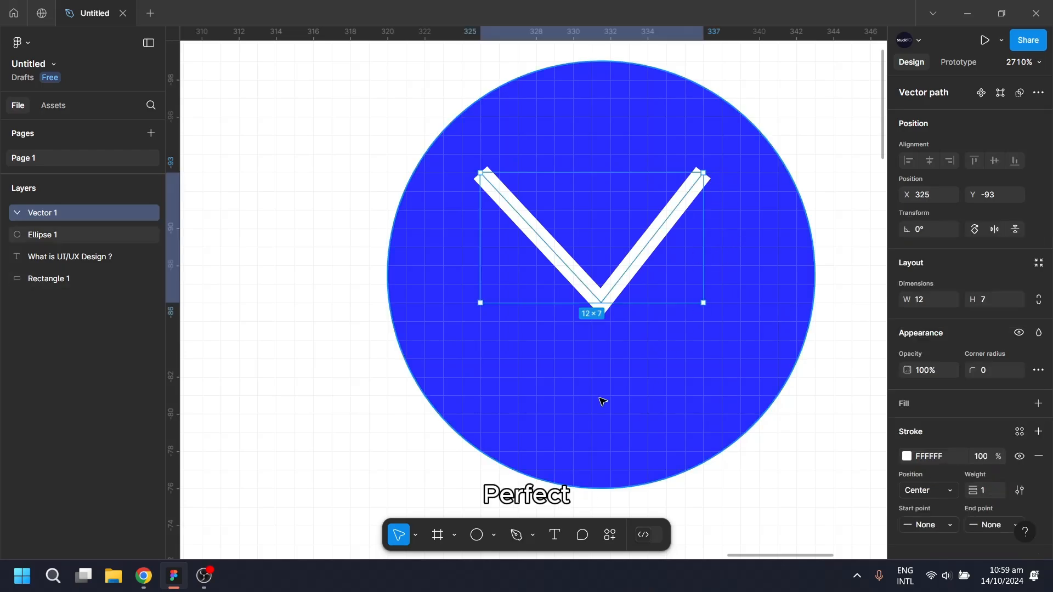
drag(618, 294, 625, 326)
click(790, 468)
Step: Select the chevron and the blue circle together and wrap them in a frame
scroll(785, 472, down, 10)
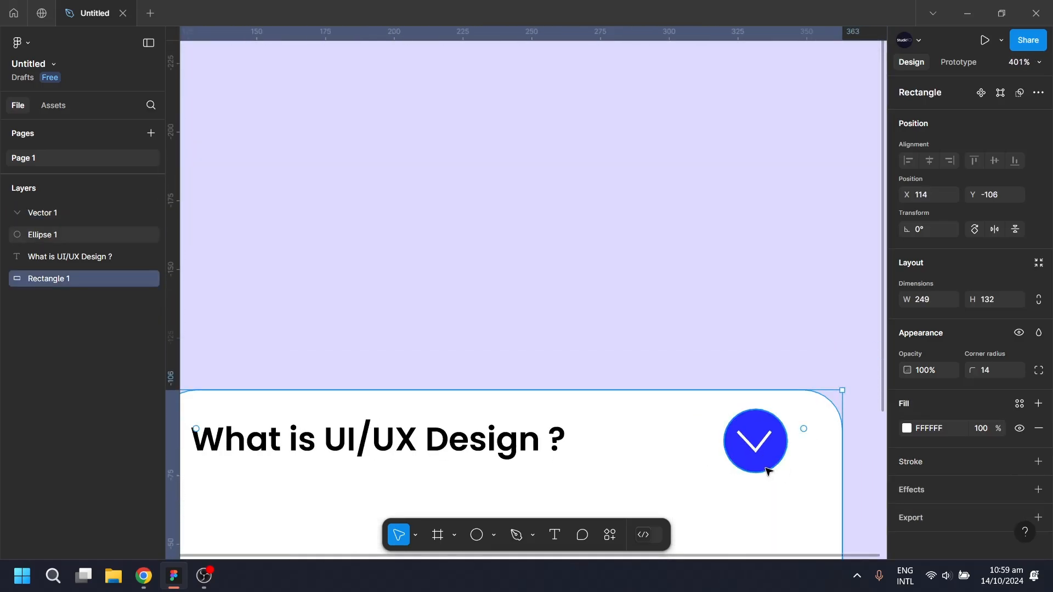
click(744, 322)
scroll(753, 341, down, 5)
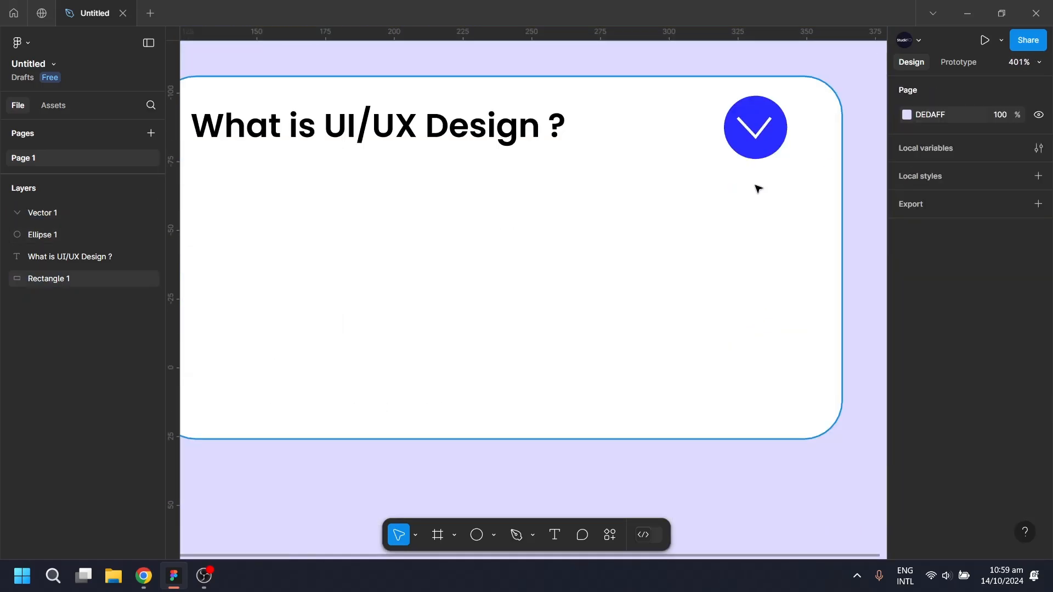
click(756, 128)
shift+click(781, 136)
right_click(781, 136)
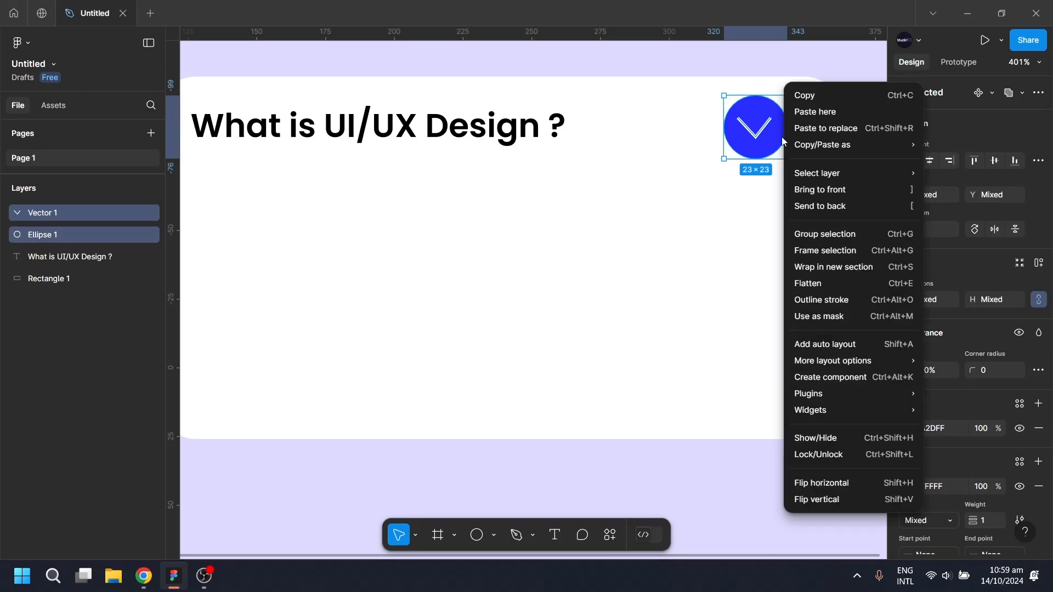
click(827, 250)
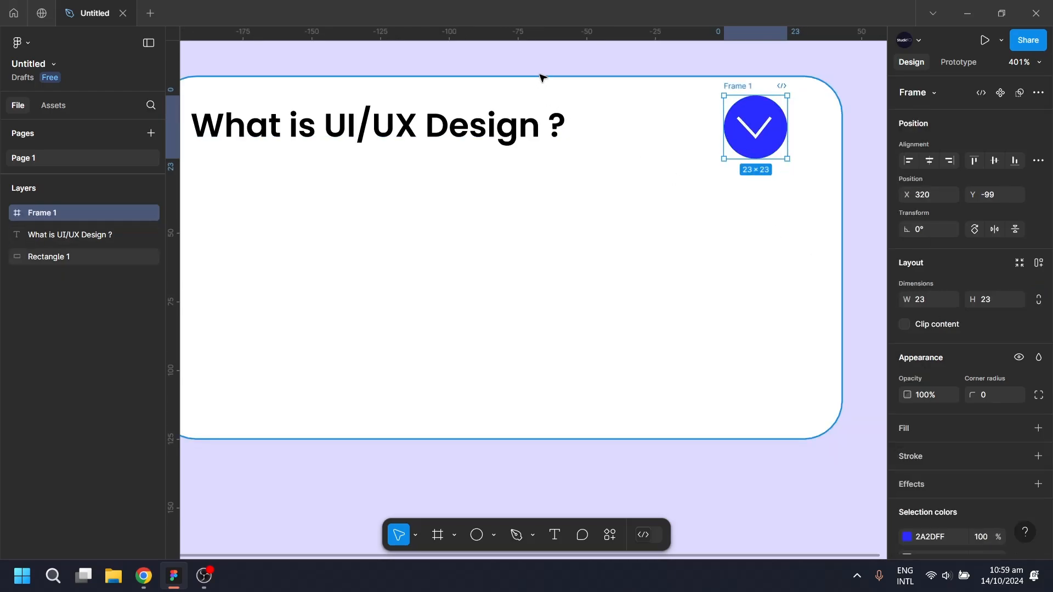
key(Escape)
Step: Draw a straight horizontal line about 131.5 long just below the heading with the Pen tool
scroll(511, 133, down, 3)
scroll(512, 123, up, 1)
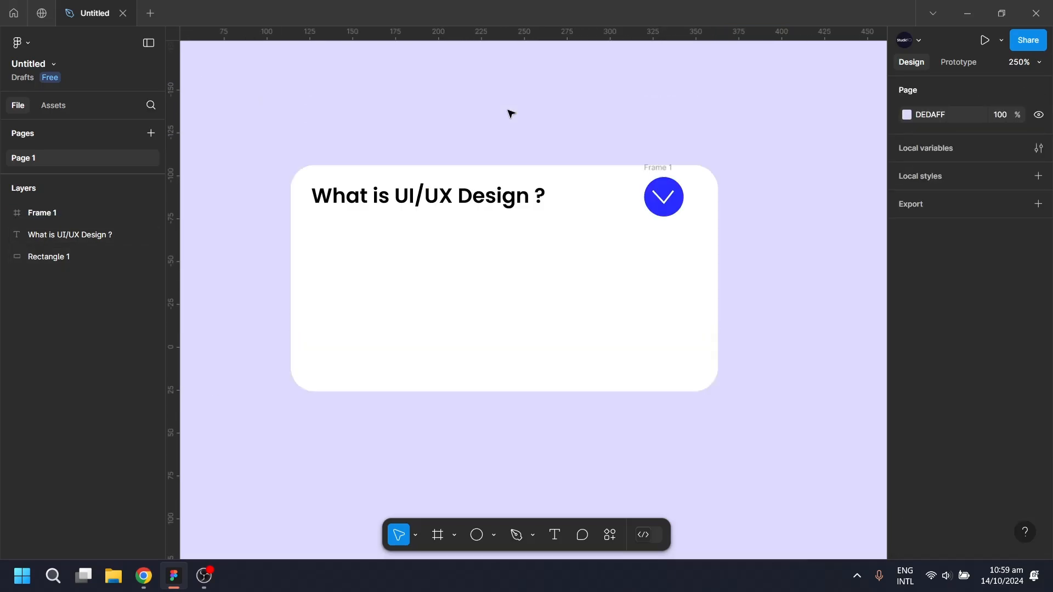
click(515, 536)
click(314, 215)
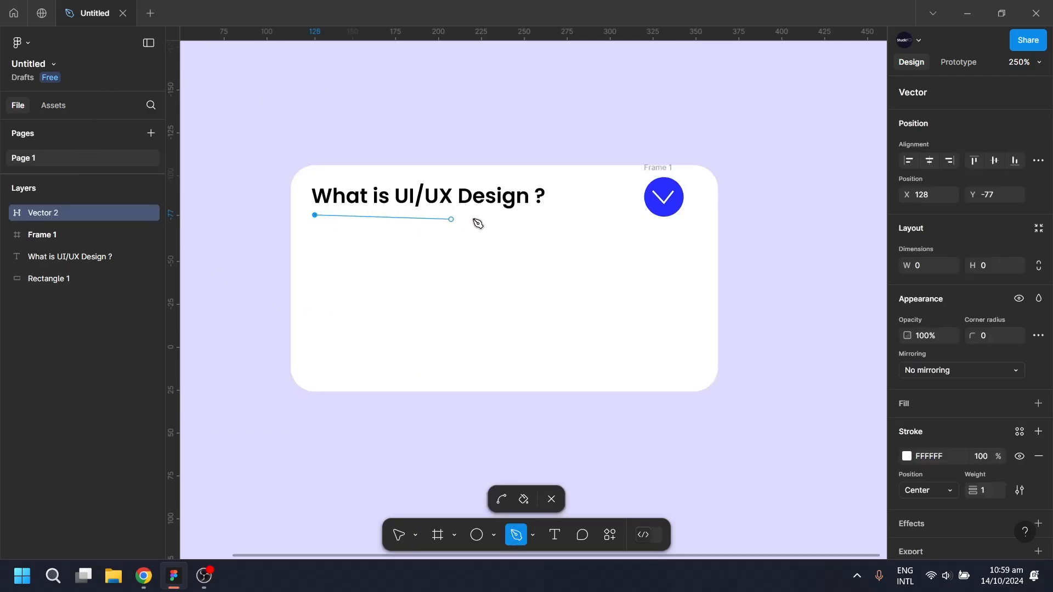
click(541, 215)
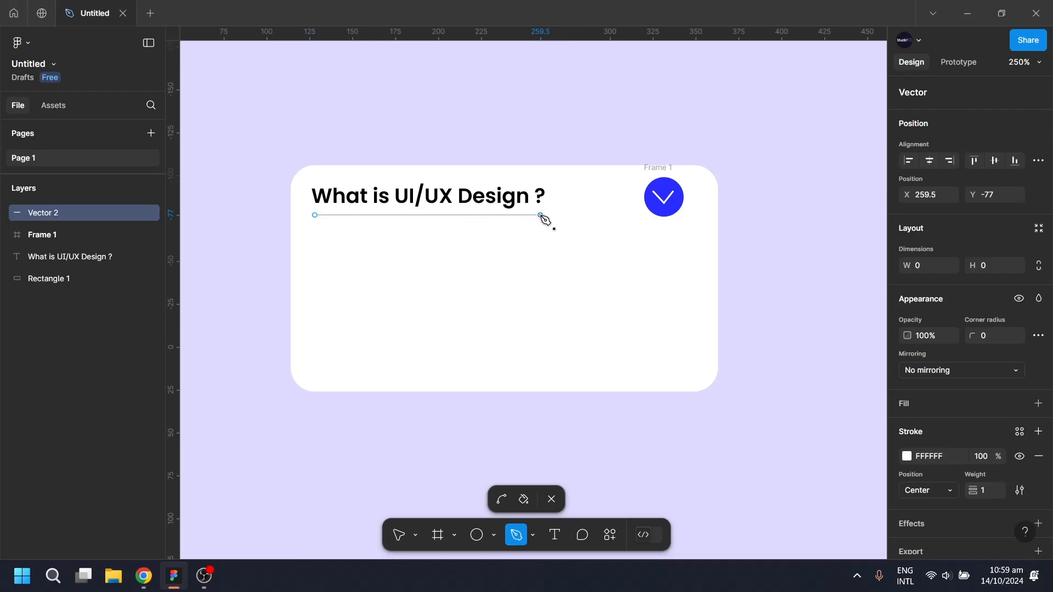
key(Escape)
key(Escape)
click(790, 330)
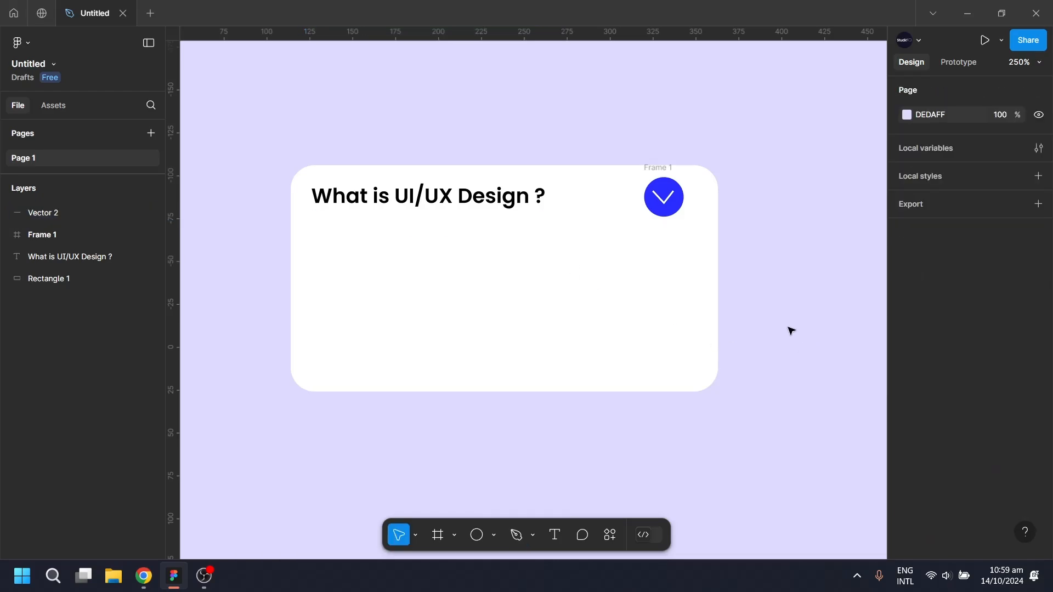
Step: Reorder the line's layer to sit beneath the heading text layer and above the rectangle
click(510, 215)
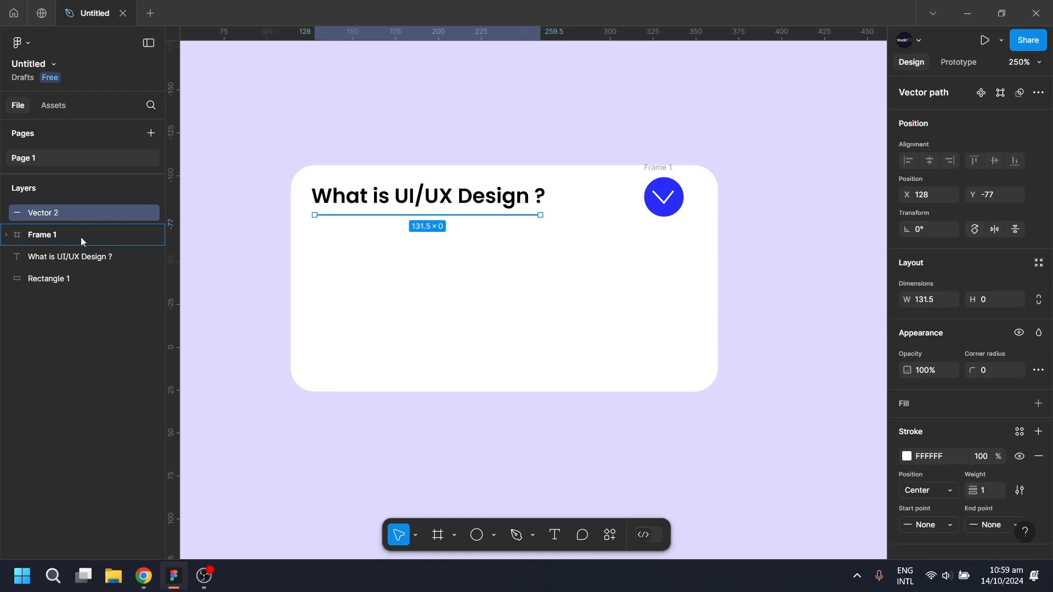
mouse_move(81, 237)
mouse_down()
mouse_move(90, 285)
mouse_move(77, 247)
mouse_up()
click(222, 321)
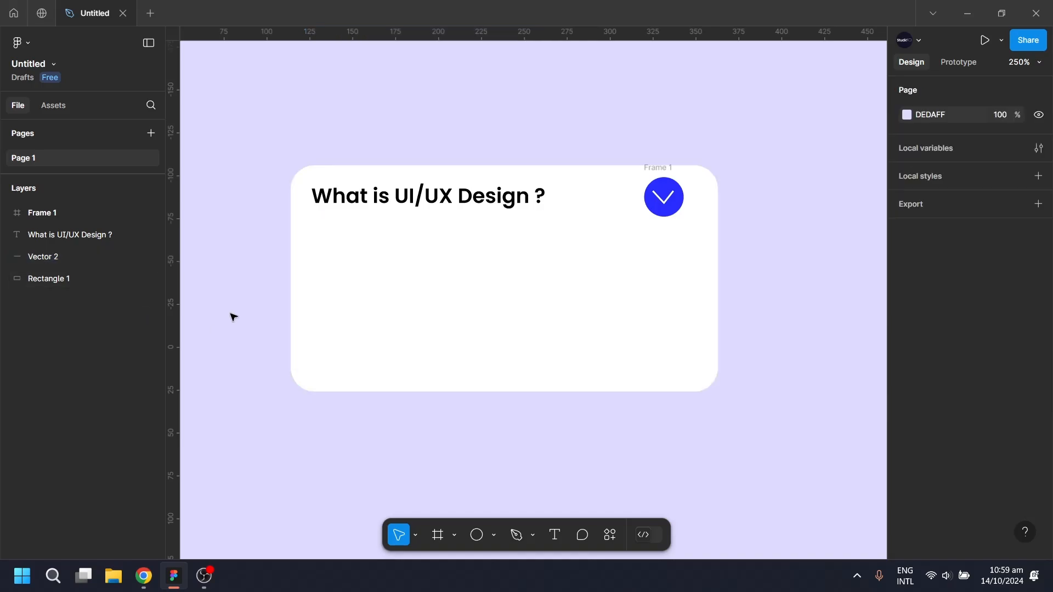
Step: Change the stroke colour of the line under the heading to light grey (DEDEDE)
click(349, 219)
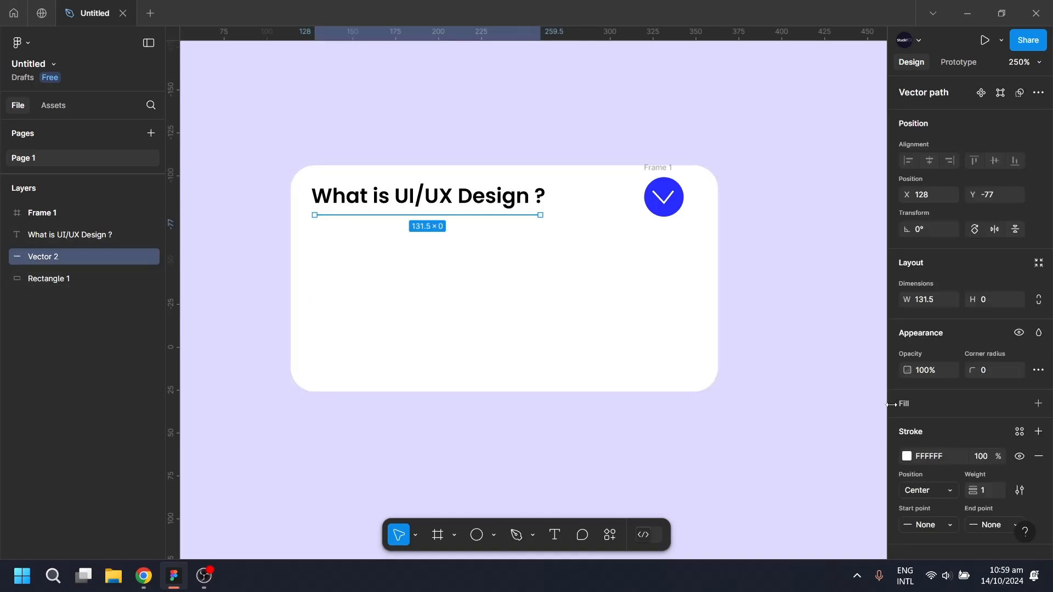
click(908, 456)
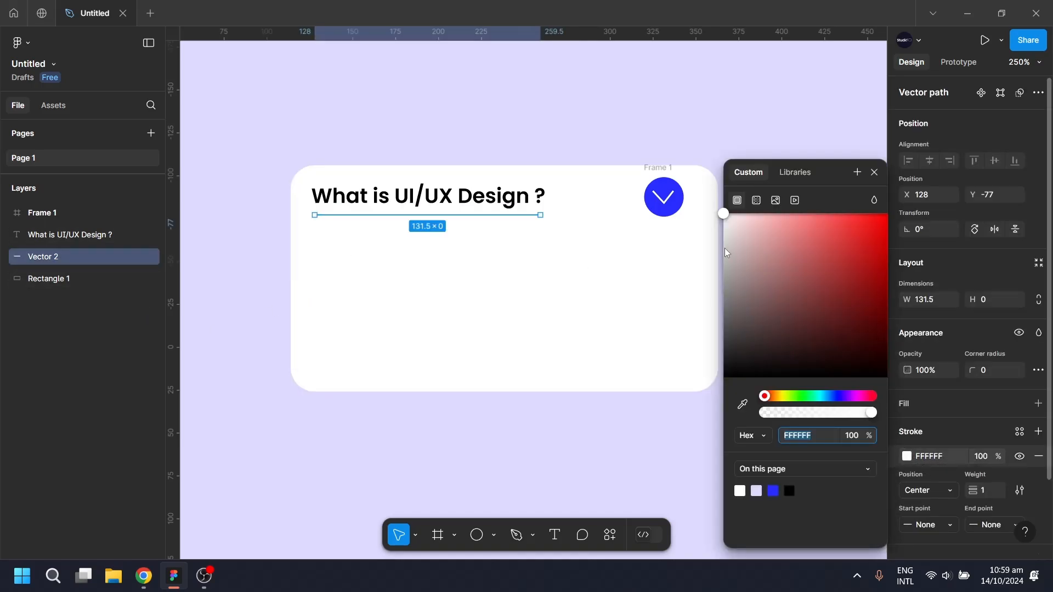
drag(724, 220, 724, 243)
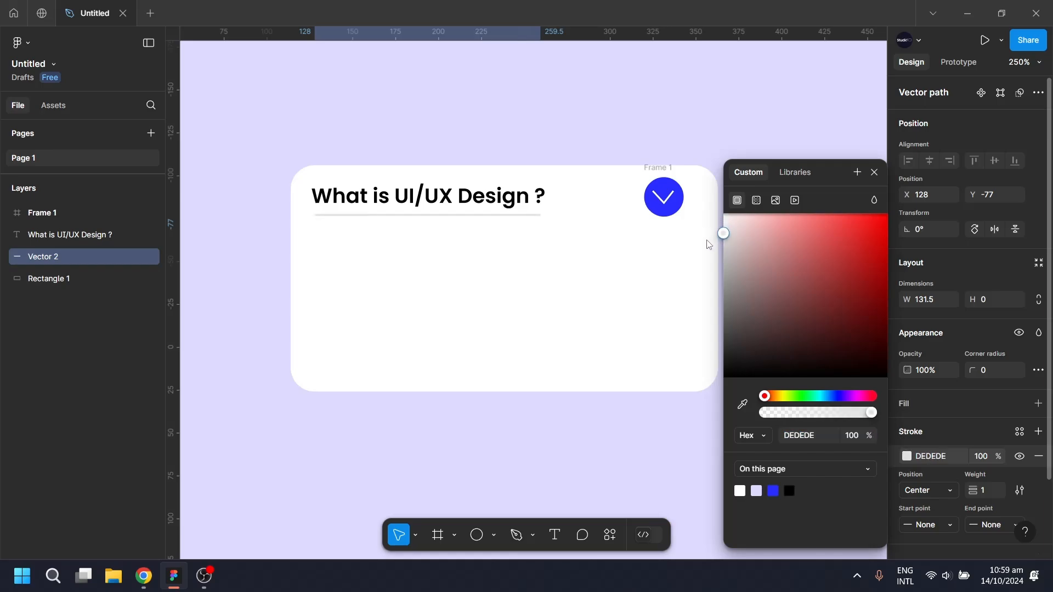
click(522, 130)
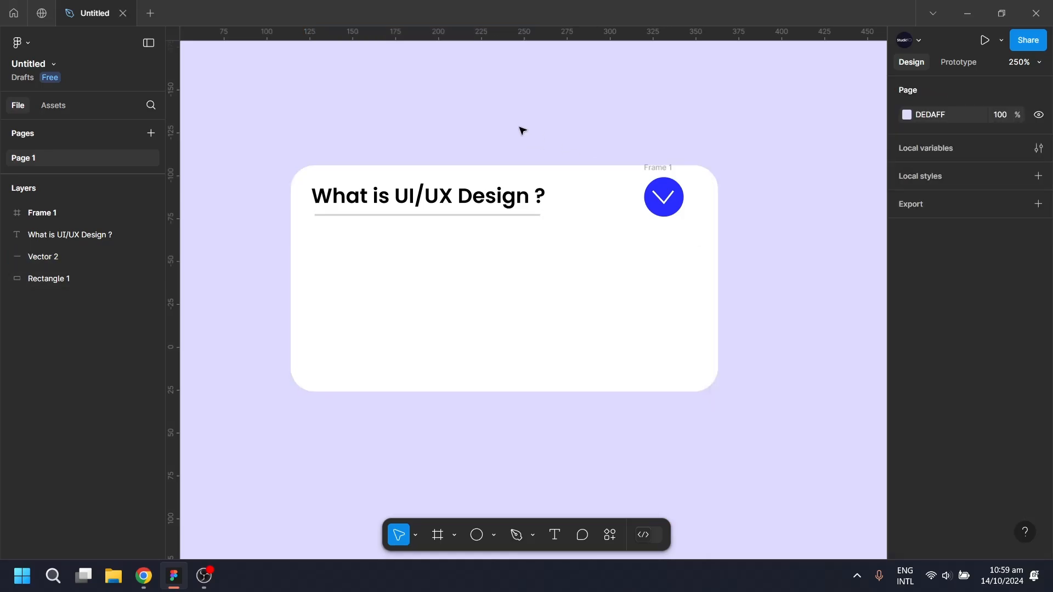
Step: Draw a text box about 221 × 77 beneath the grey line on the white card
key(t)
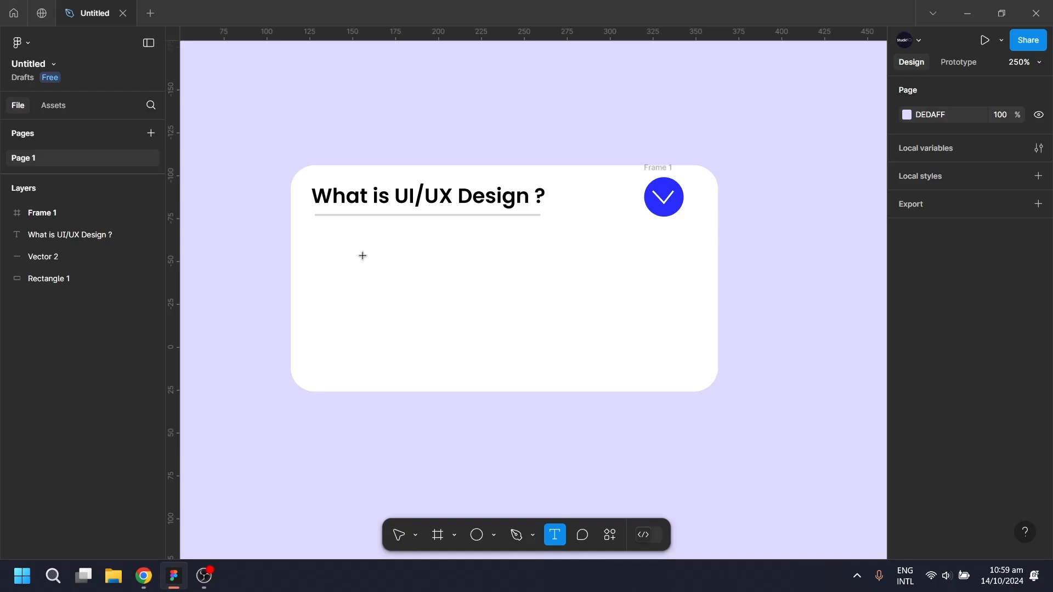
drag(314, 227, 696, 361)
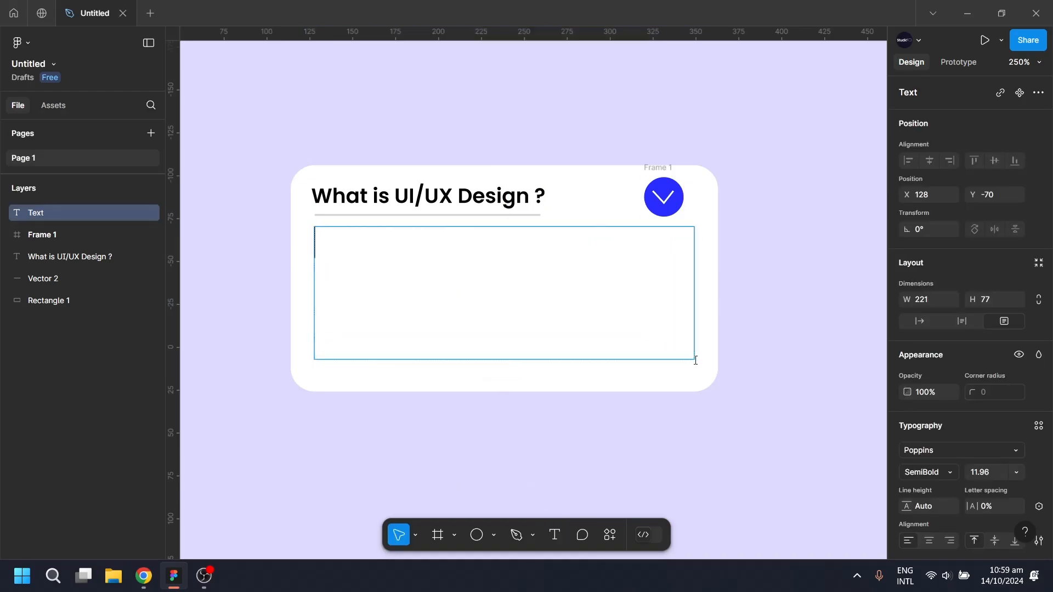
Step: Copy the user experience design definition from the Google results in Chrome and paste it into the empty text box in Figma
click(144, 576)
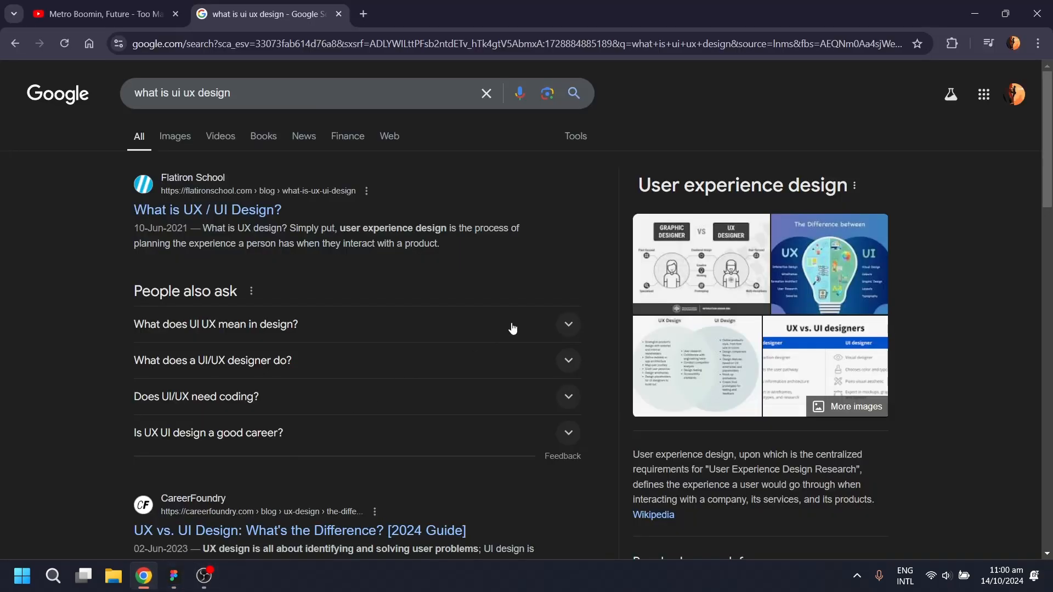
scroll(526, 321, down, 3)
drag(634, 319, 876, 369)
key(ctrl+c)
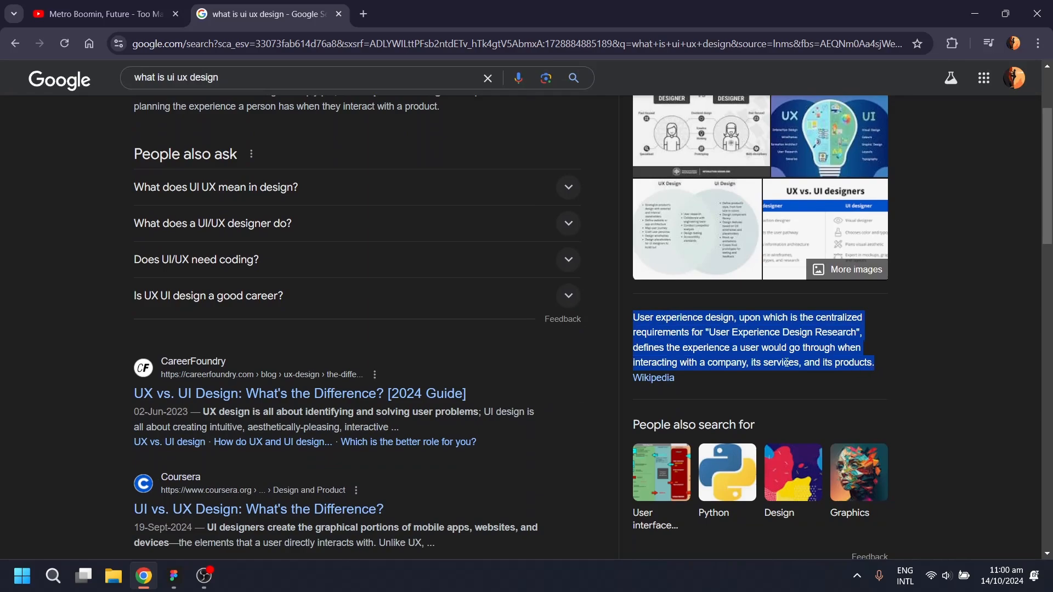
click(173, 576)
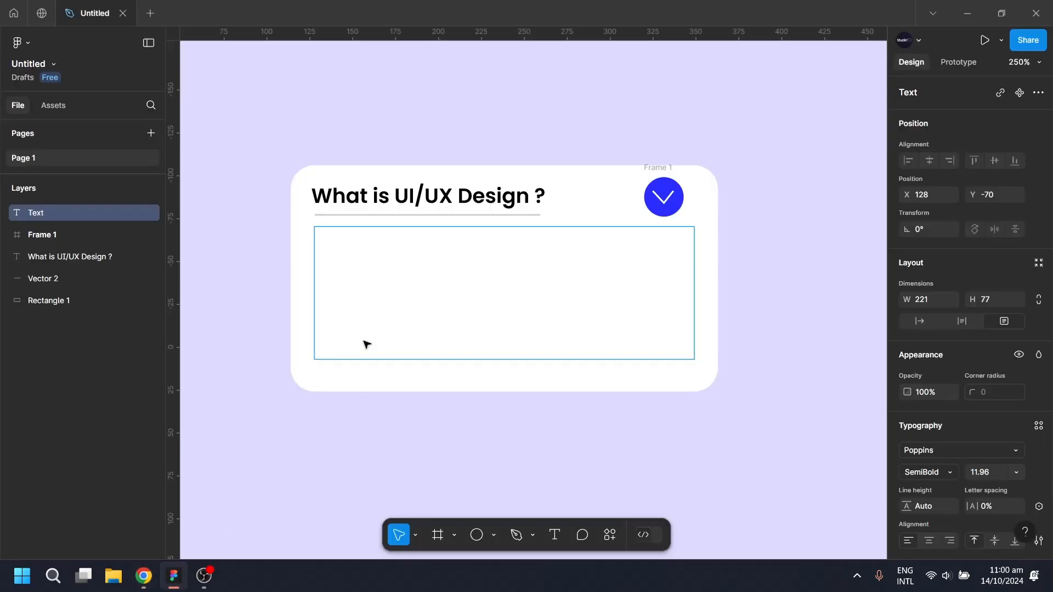
key(ctrl+v)
Step: Format all of the answer text as Poppins Regular at size 8
key(ctrl+a)
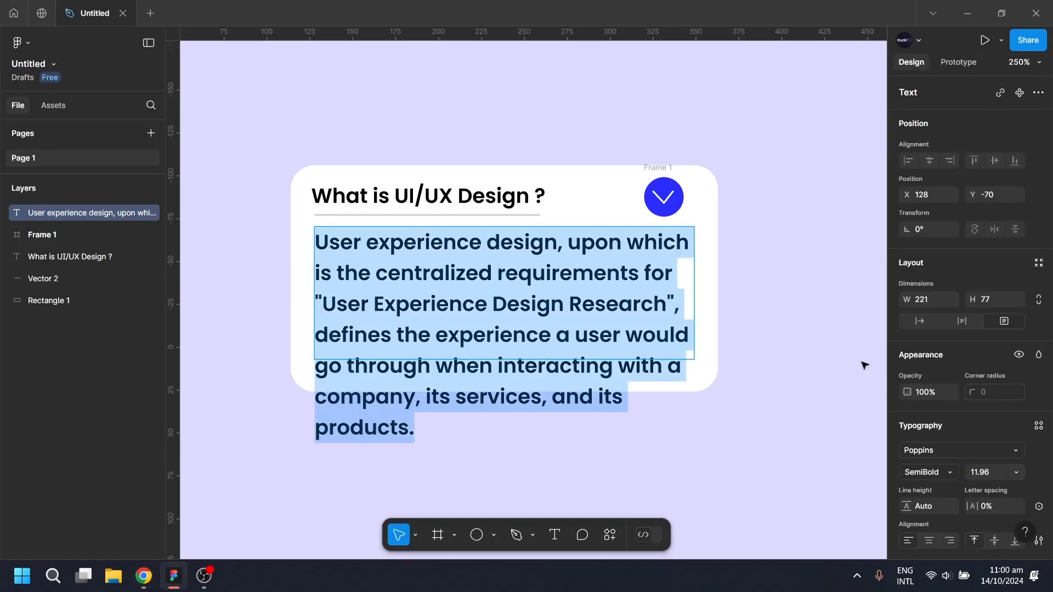
click(951, 473)
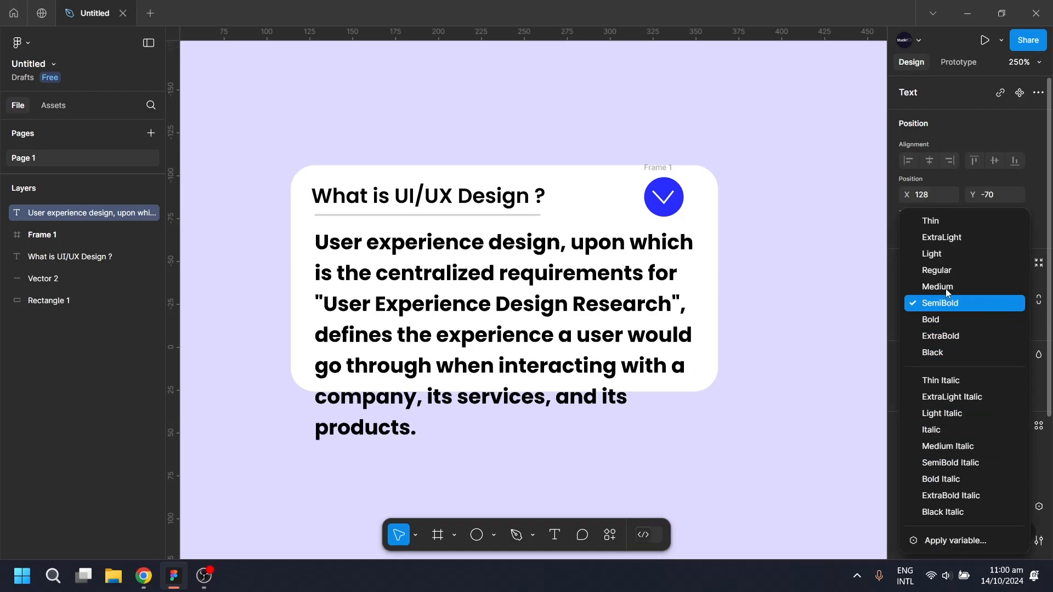
click(949, 271)
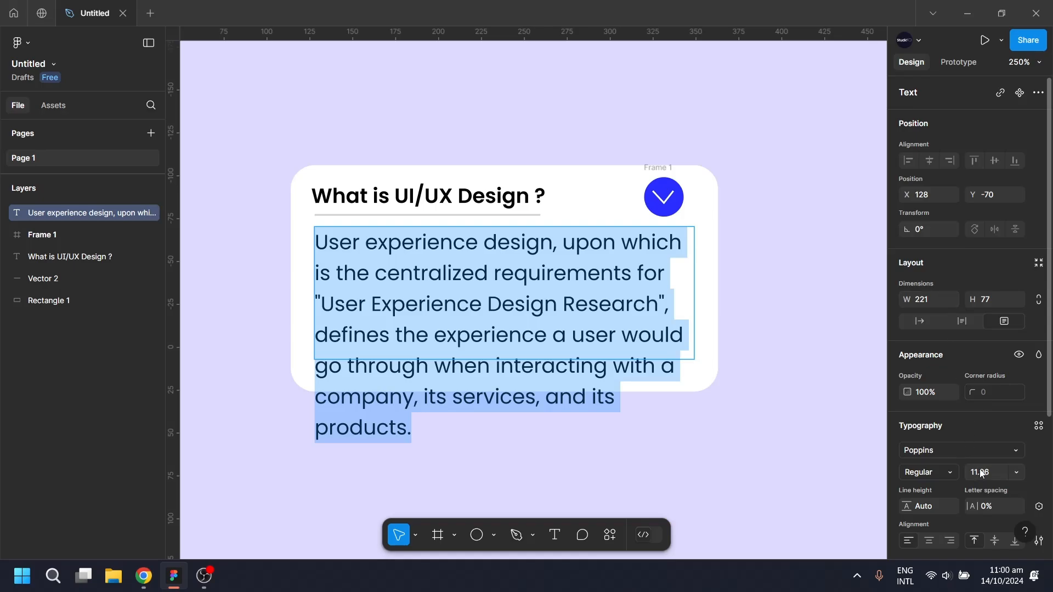
scroll(982, 473, down, 3)
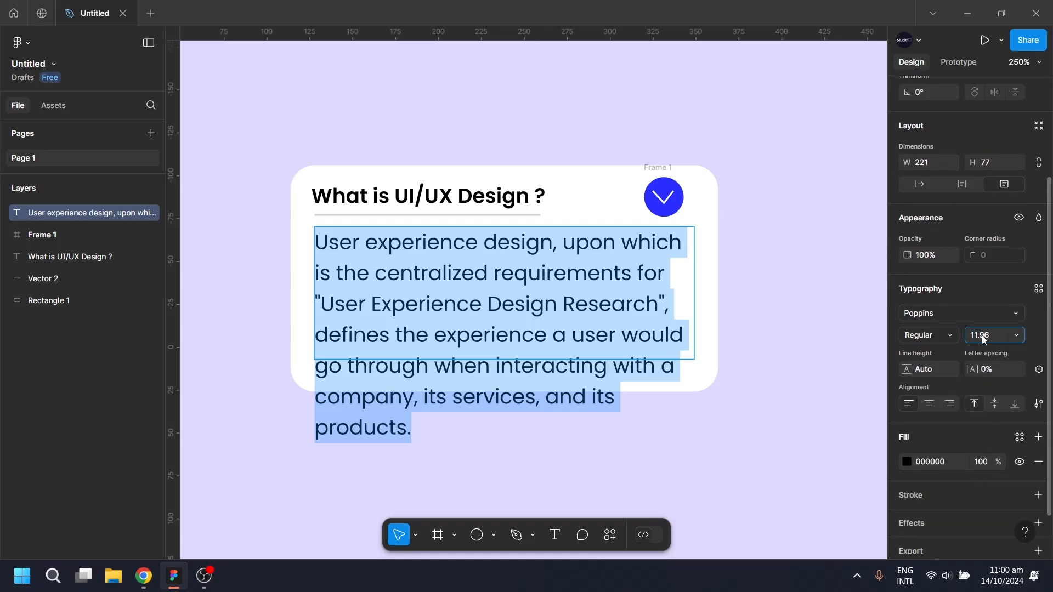
key(Return)
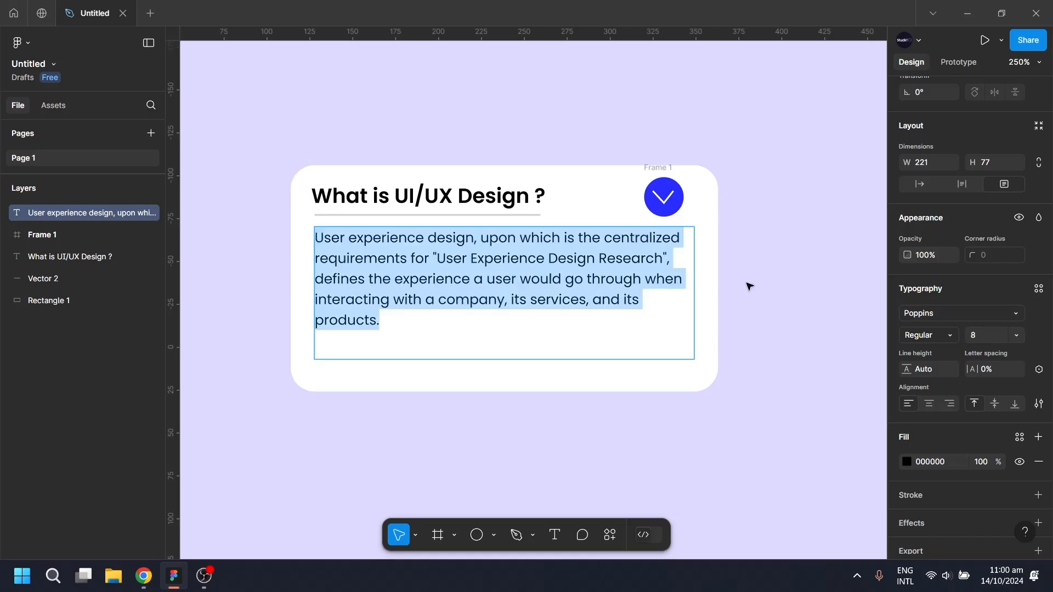
click(542, 143)
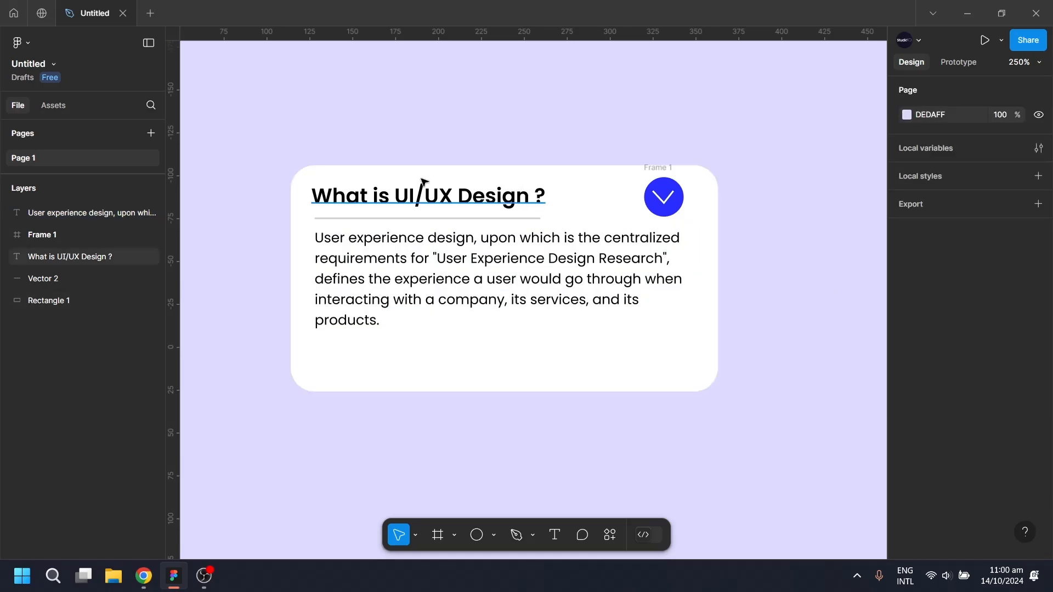
Step: Select the heading, line, answer text and white rectangle together and wrap them in a frame
drag(303, 143, 445, 429)
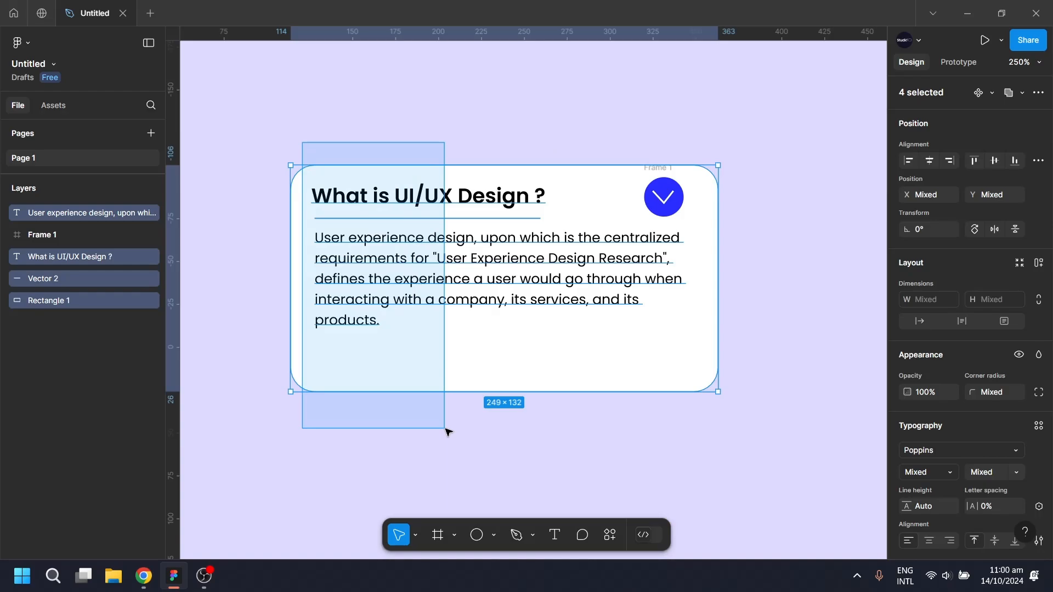
right_click(447, 334)
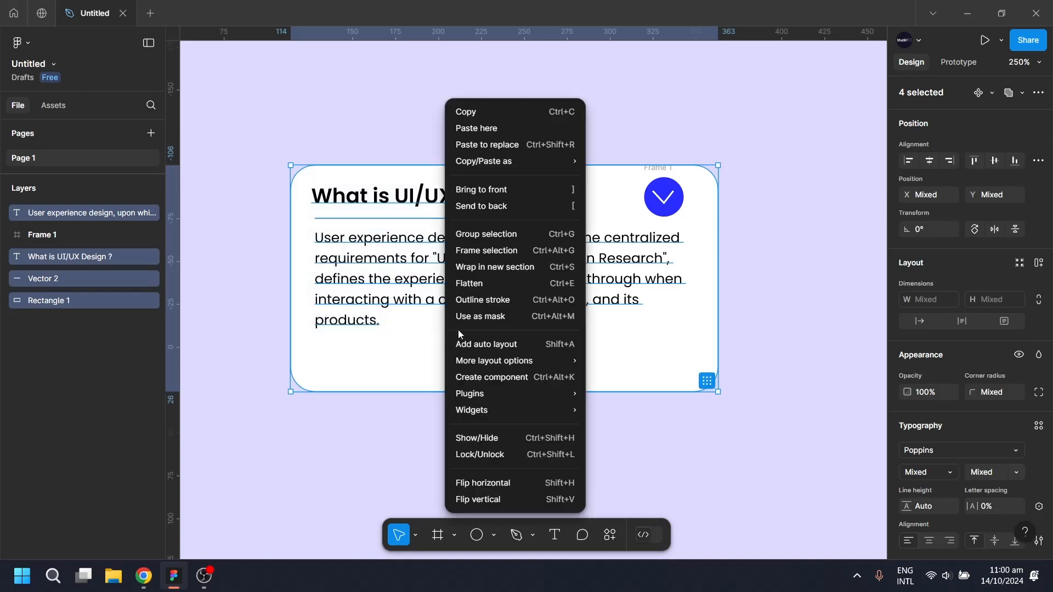
click(484, 251)
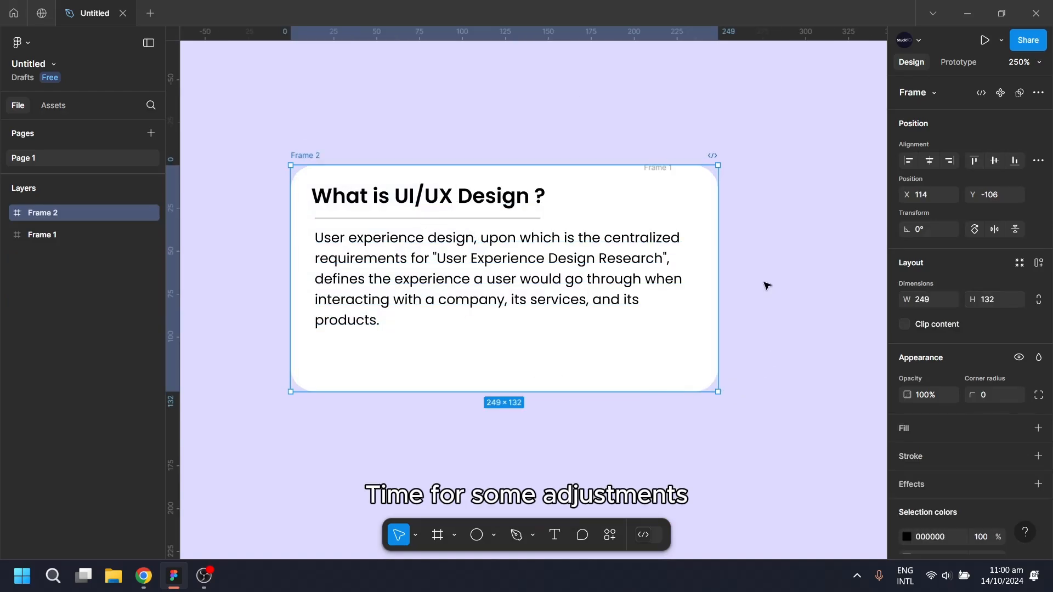
Step: Rename the arrow's frame as Button and move it into the card frame, directly above Rectangle 1 in the layer order
click(36, 236)
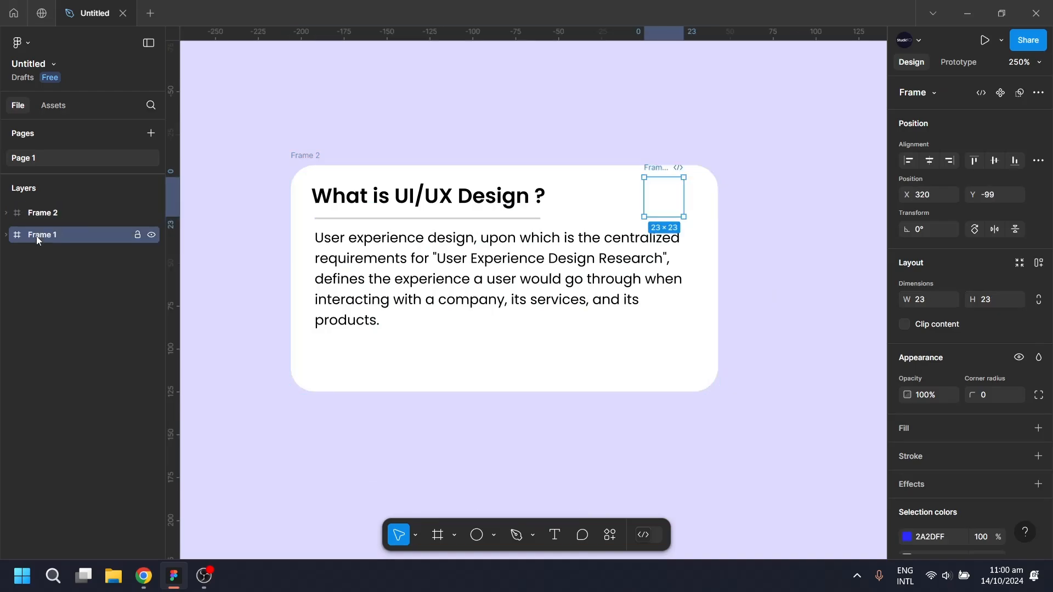
double_click(47, 235)
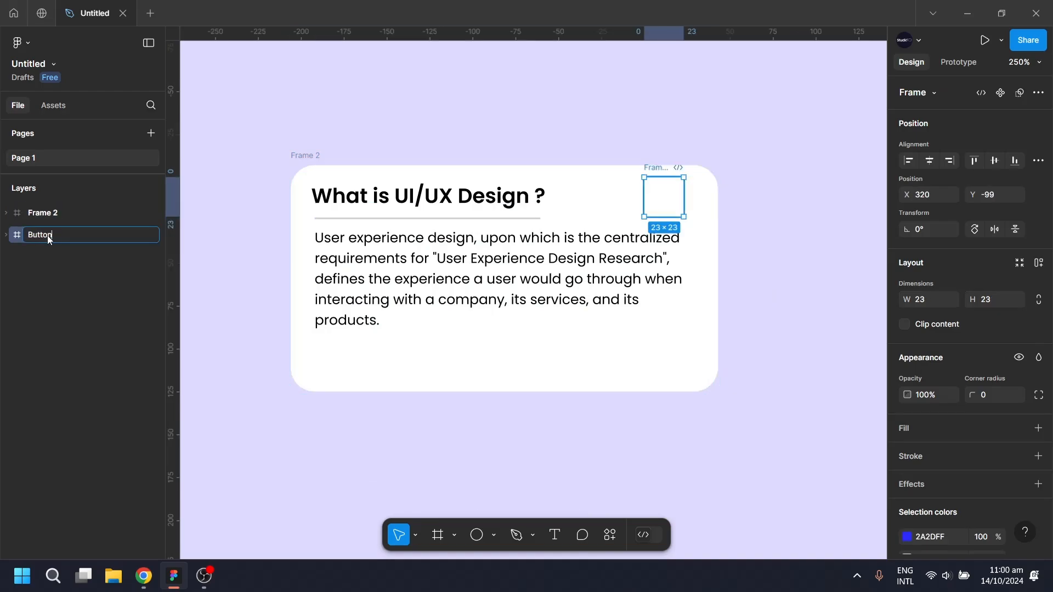
text(Button)
key(Return)
drag(47, 235, 93, 294)
click(323, 431)
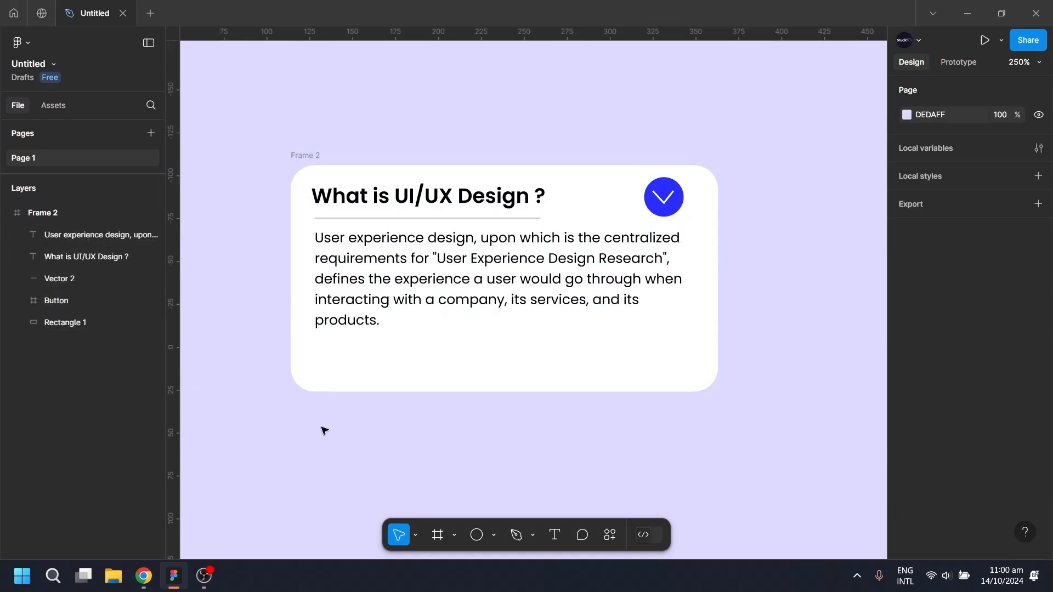
Step: Rotate the blue arrow button to -180° so that its chevron points up
click(667, 209)
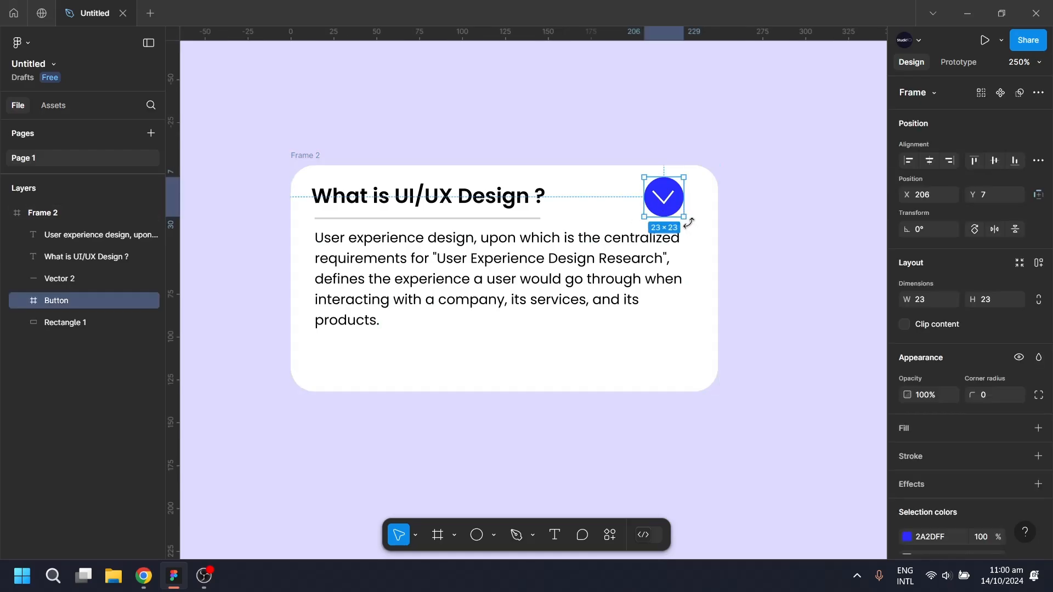
drag(689, 222, 637, 168)
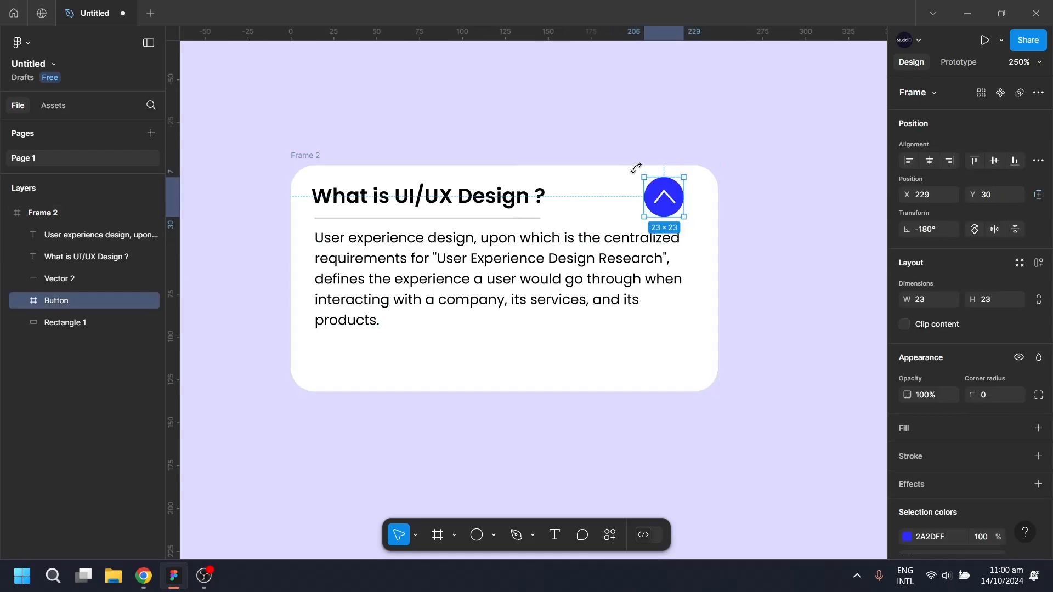
click(783, 257)
Step: Narrow the card's white background rectangle to a width of 235 from its right edge
scroll(590, 369, down, 5)
scroll(590, 369, down, 3)
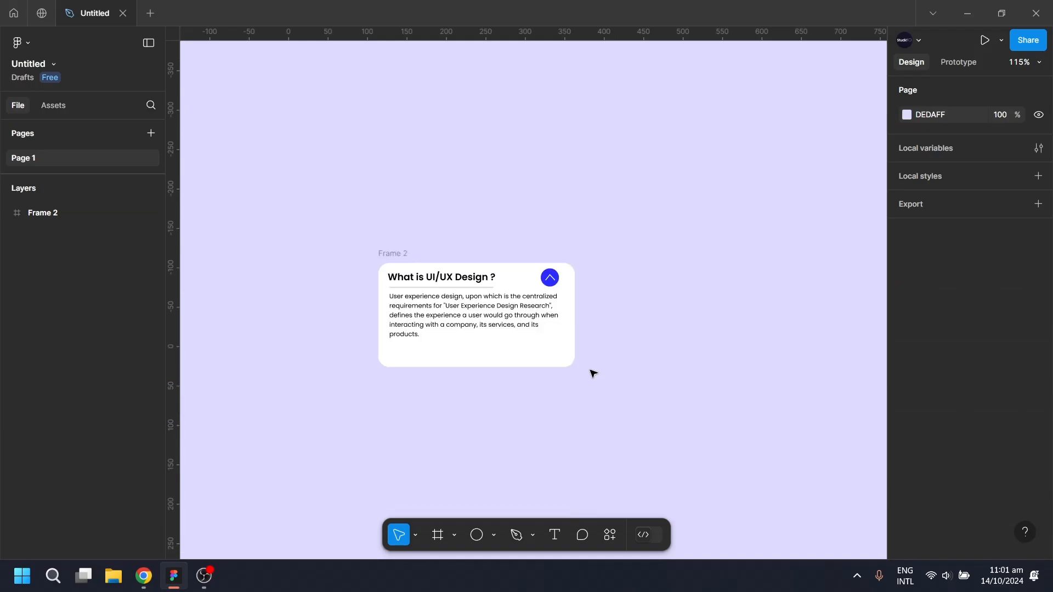
scroll(523, 340, up, 5)
click(583, 372)
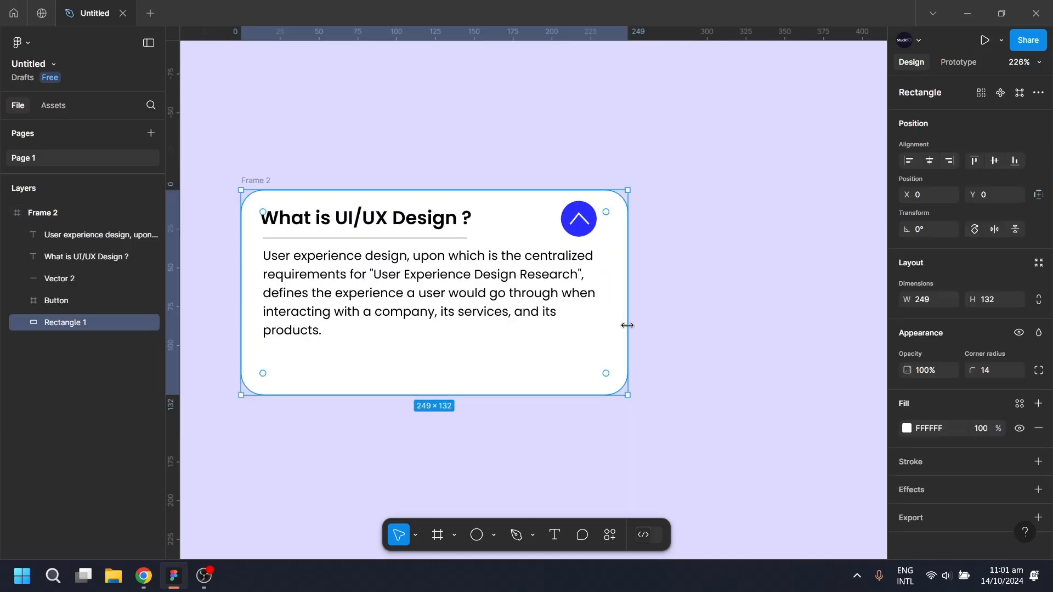
drag(626, 325, 606, 325)
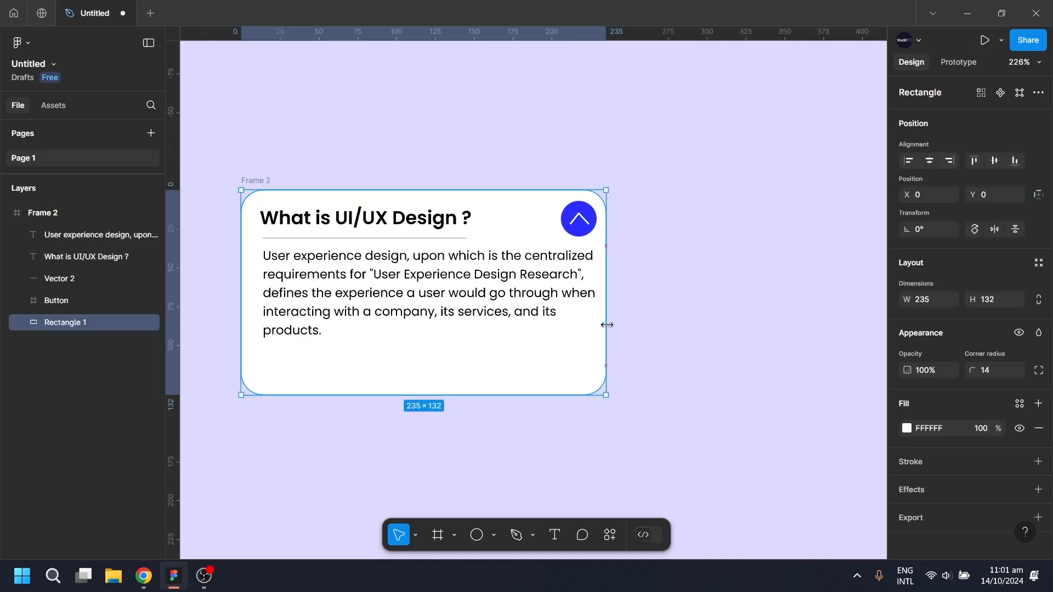
click(695, 393)
Step: Duplicate the whole FAQ card frame and place the copy directly above the original, aligned with it
scroll(682, 389, down, 5)
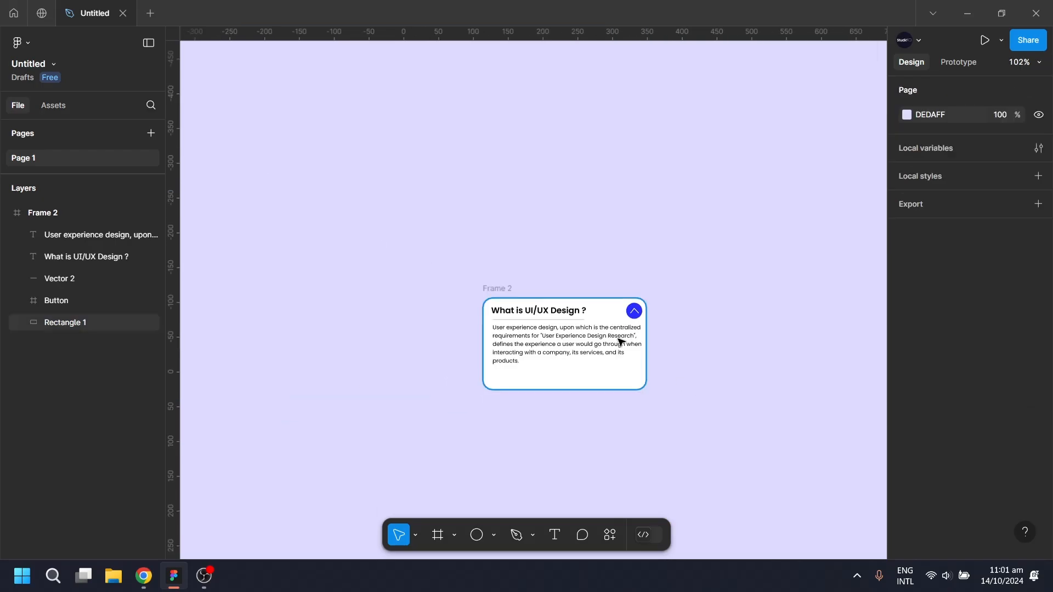
click(8, 213)
drag(425, 266, 716, 407)
drag(604, 364, 648, 262)
click(731, 303)
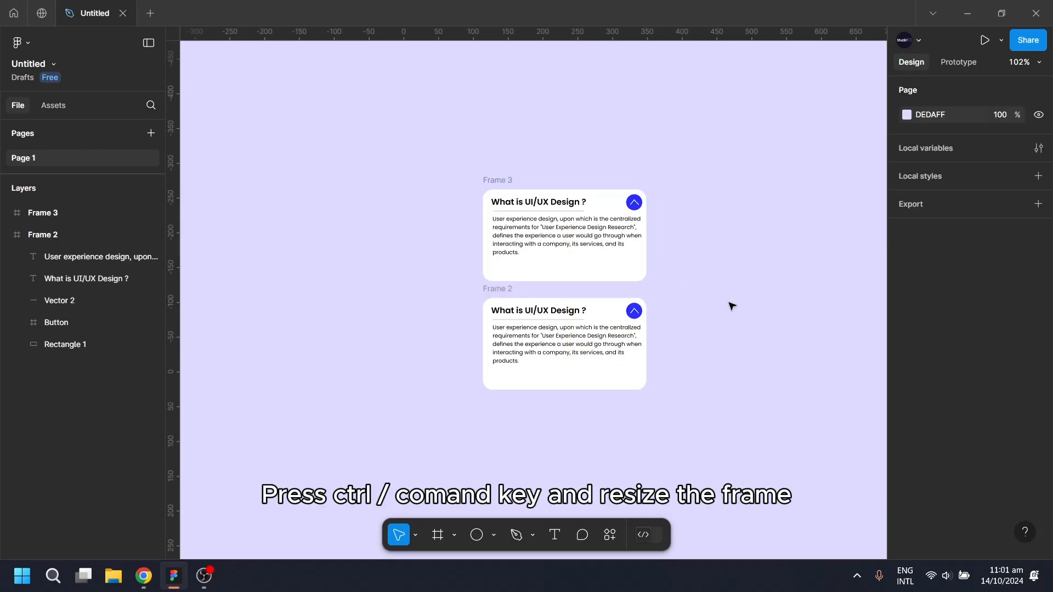
Step: Shorten the upper card's frame to a height of 36 without scaling its contents, and turn on content clipping
click(625, 275)
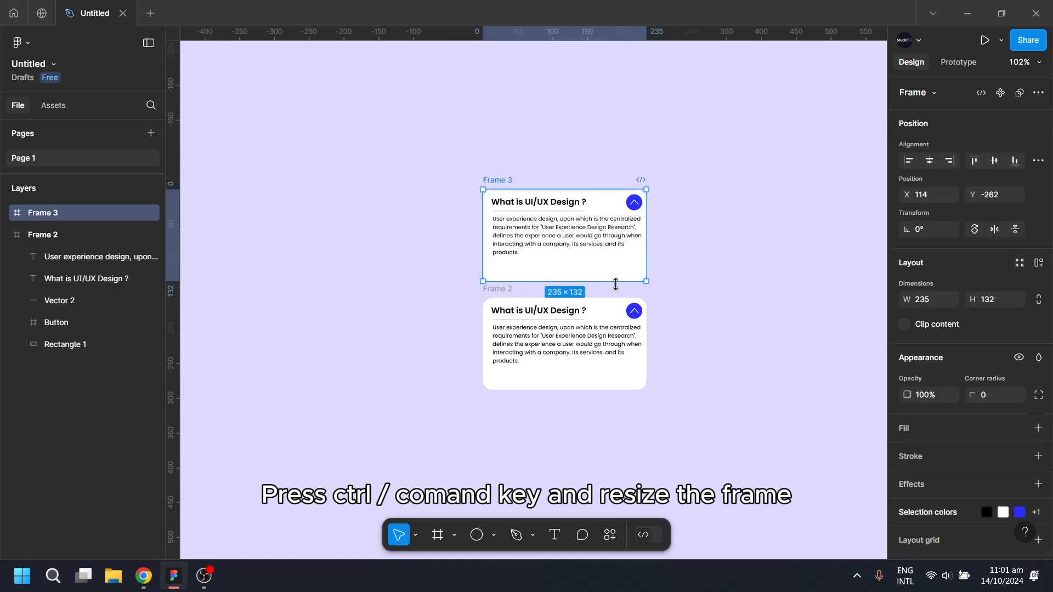
drag(615, 285, 620, 216)
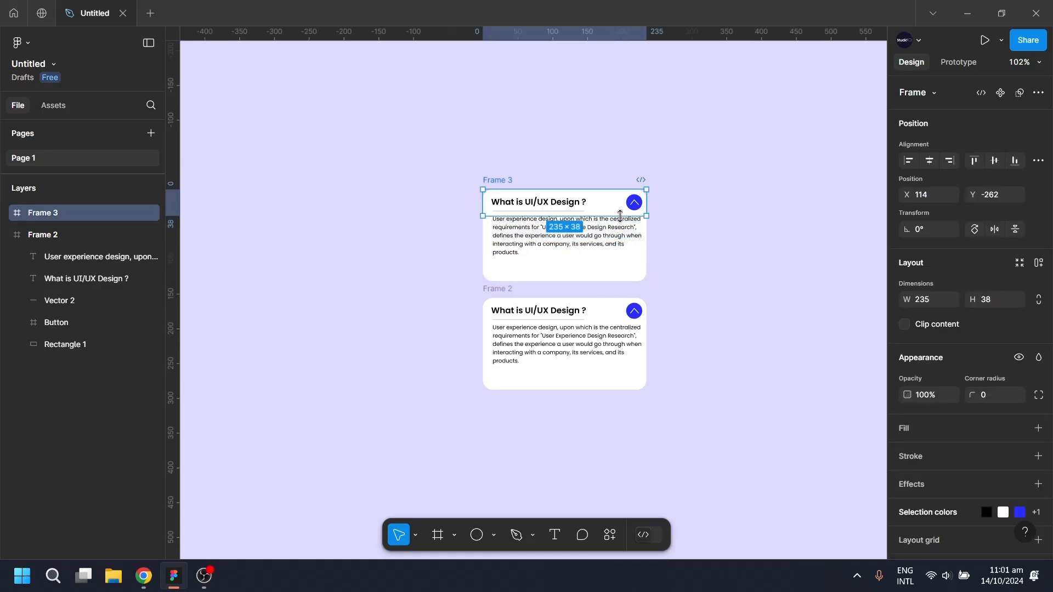
scroll(620, 215, up, 2)
scroll(623, 229, up, 8)
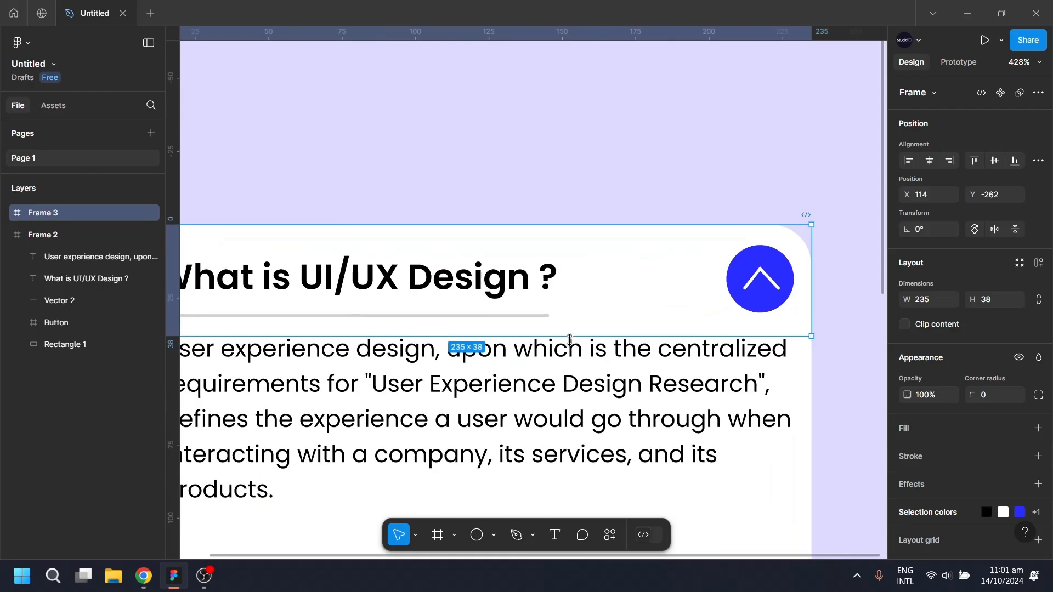
drag(570, 336, 570, 331)
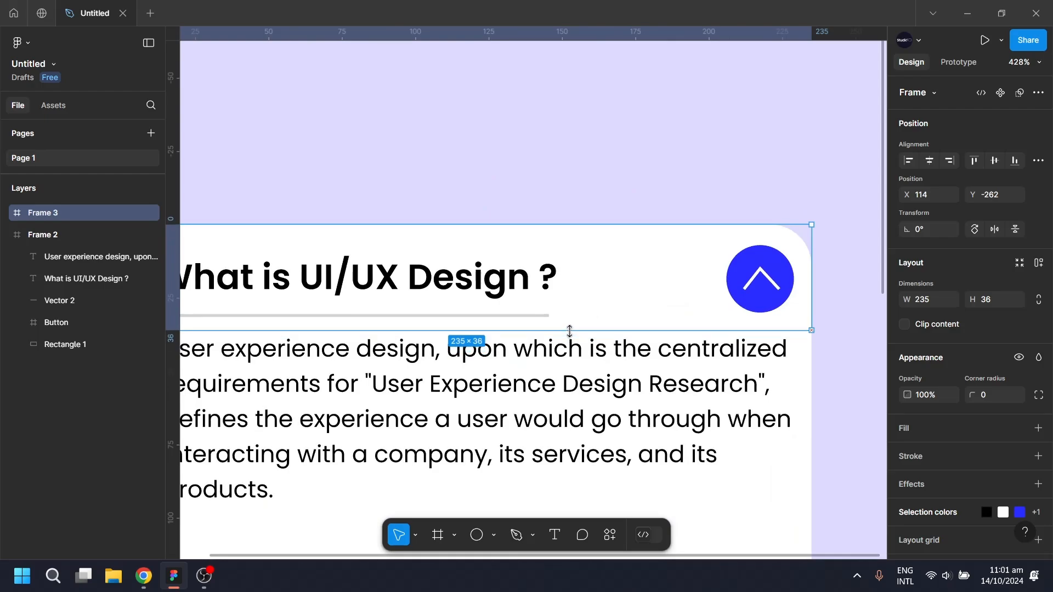
click(904, 326)
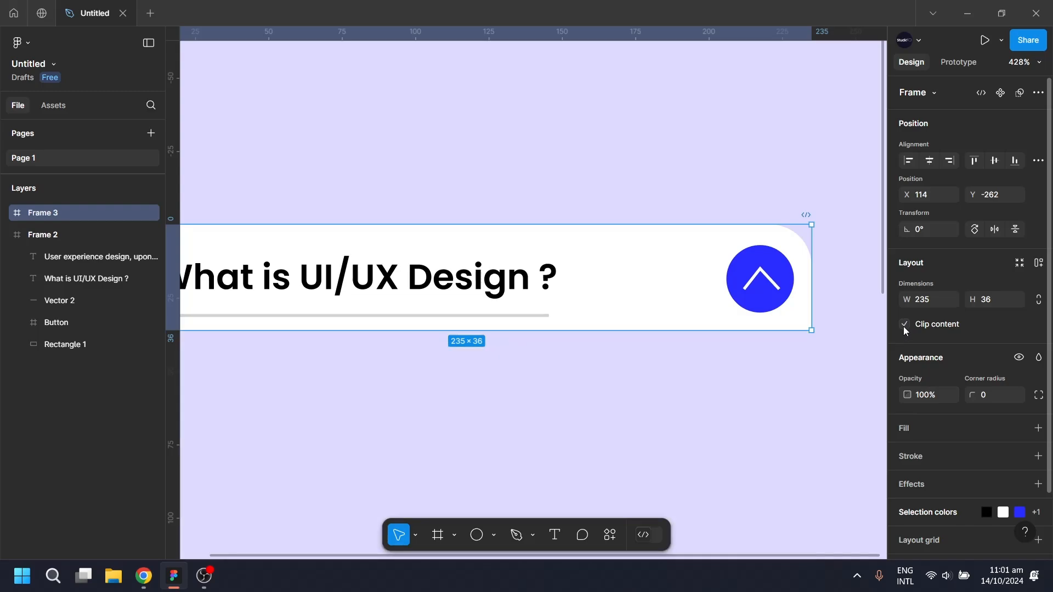
Step: Reduce the height of the background rectangle inside Frame 3 to 36 so its rounded corners fit the frame
click(6, 235)
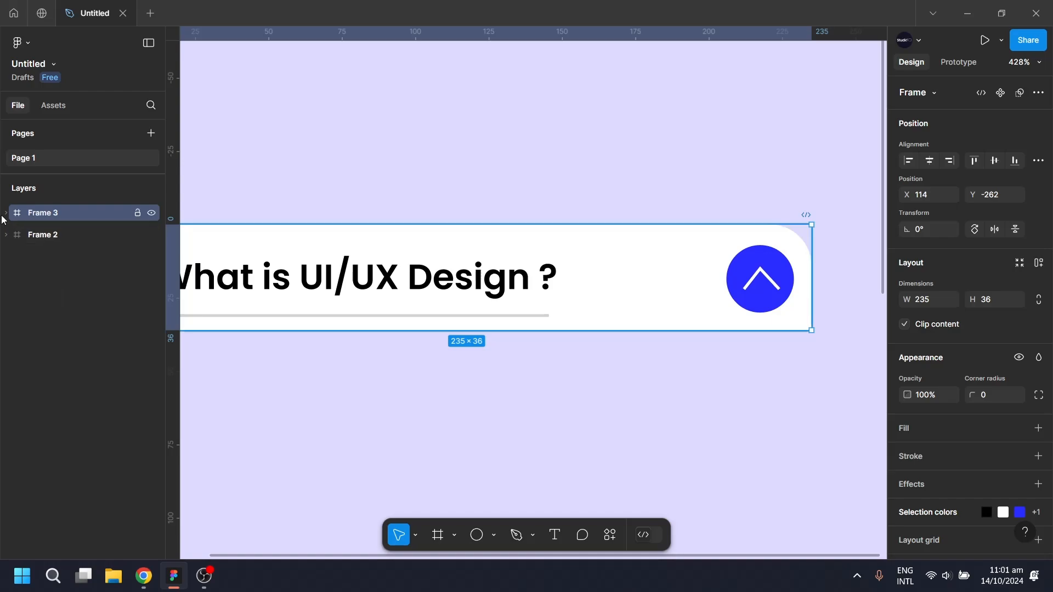
click(6, 213)
click(63, 322)
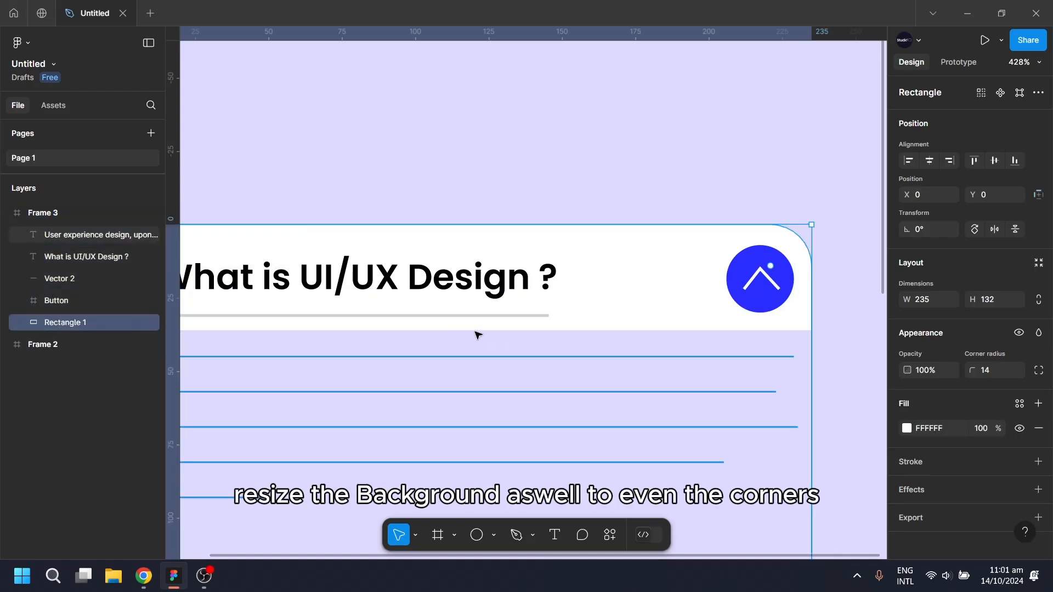
scroll(480, 329, down, 5)
drag(494, 441, 510, 332)
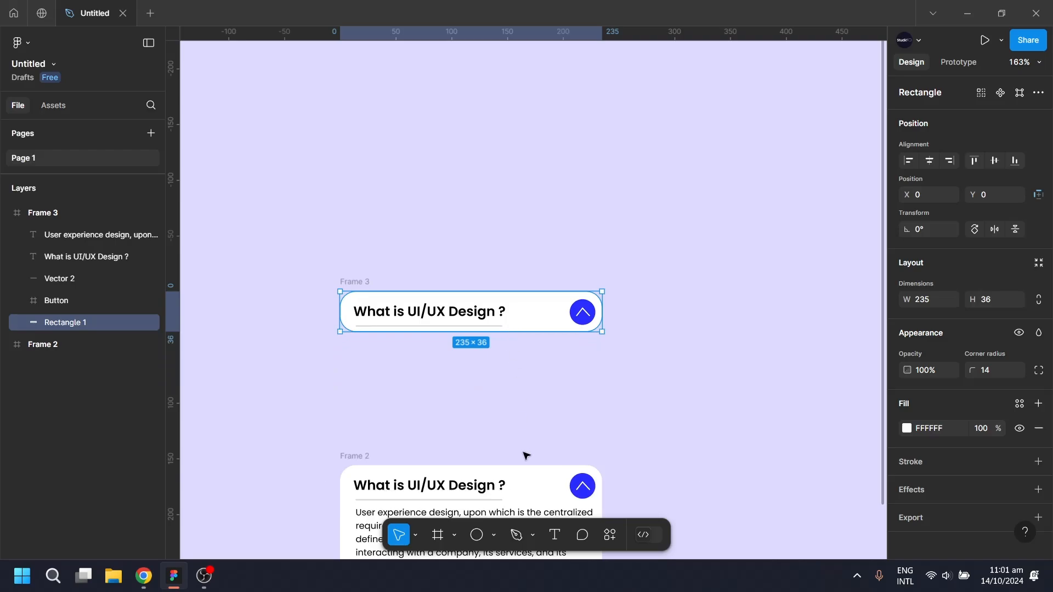
Step: Lower the stroke opacity of the line under the upper card's heading to 0%
click(63, 280)
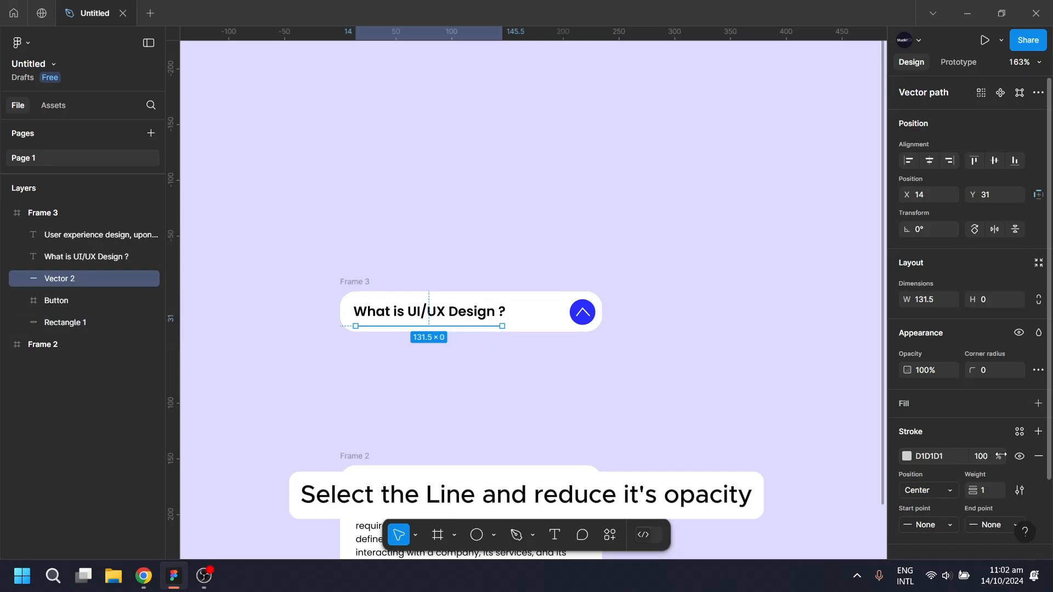
drag(1001, 456, 790, 458)
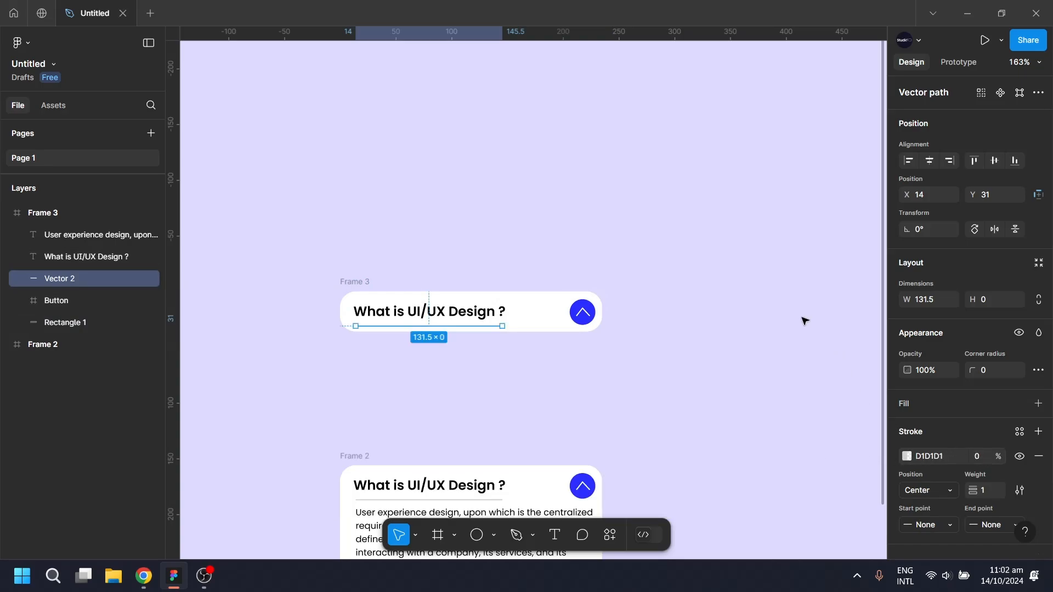
Step: Rotate the arrow button in the upper card by 180° so that its arrow points down
click(581, 319)
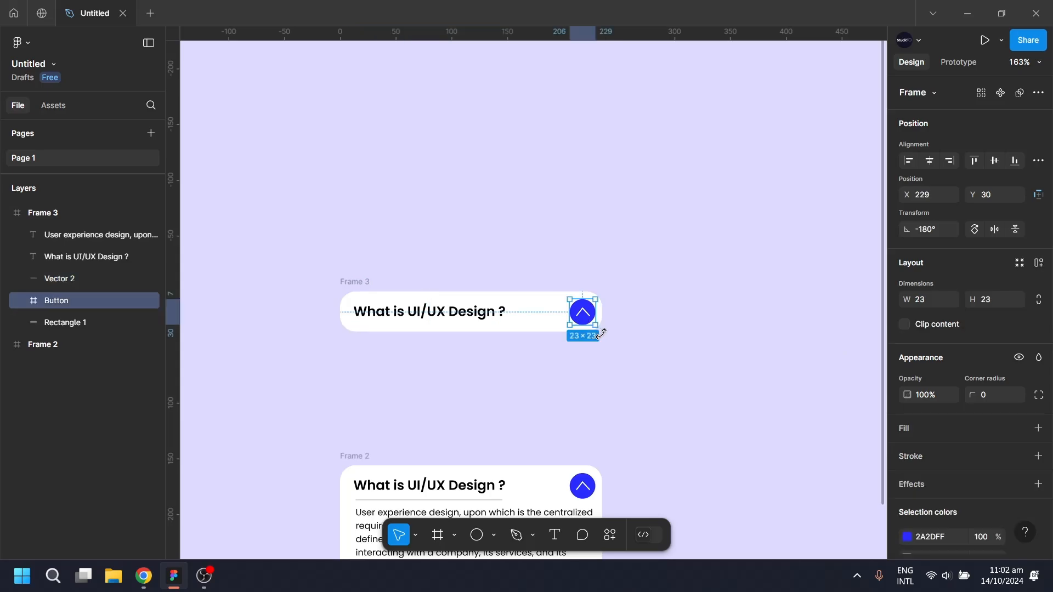
drag(606, 327, 570, 298)
Step: Rename the collapsed card's frame to 1 and convert it into a component
double_click(368, 282)
text(1)
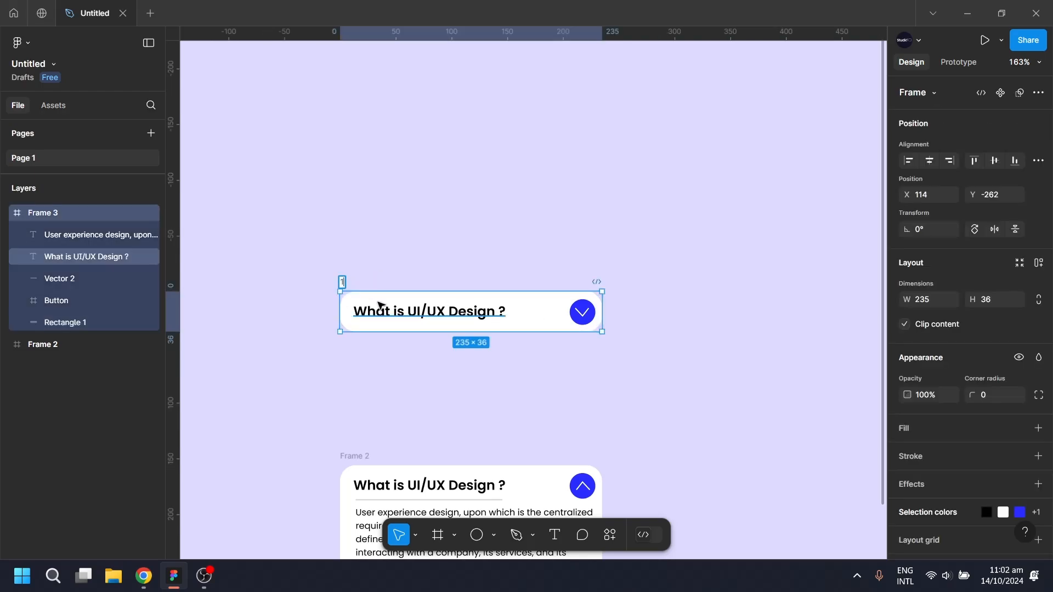
click(380, 393)
drag(568, 346, 616, 355)
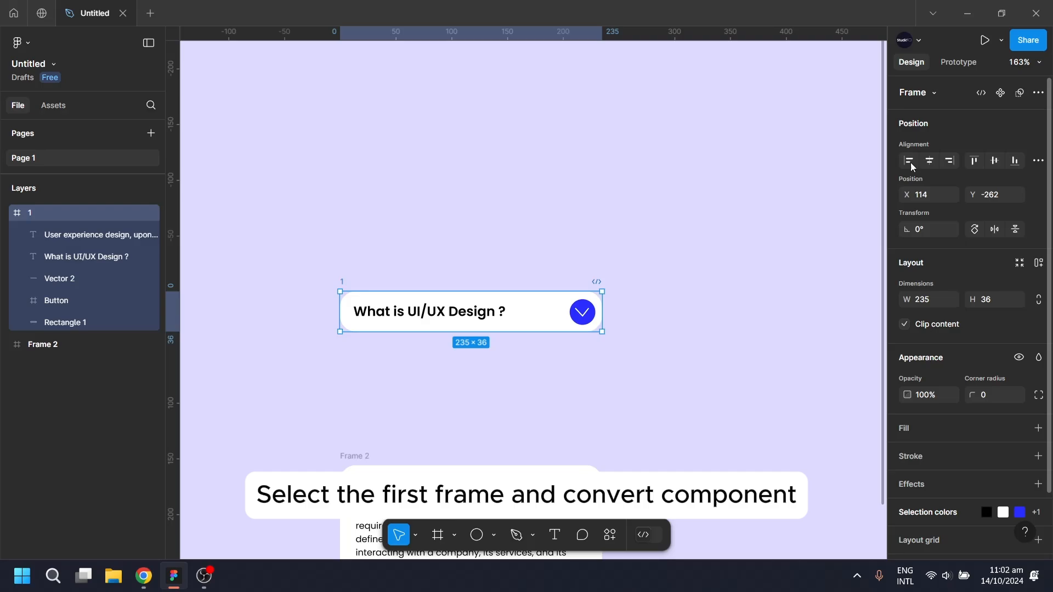
click(1001, 94)
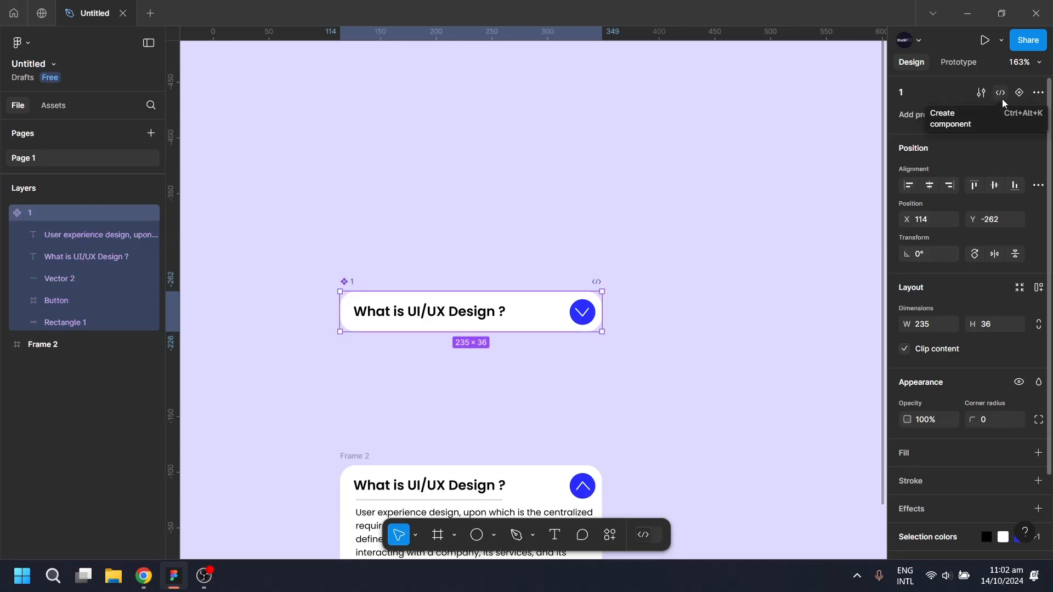
Step: Convert the expanded card Frame 2 into a component and move it up to sit 17 below the collapsed card
scroll(807, 231, down, 4)
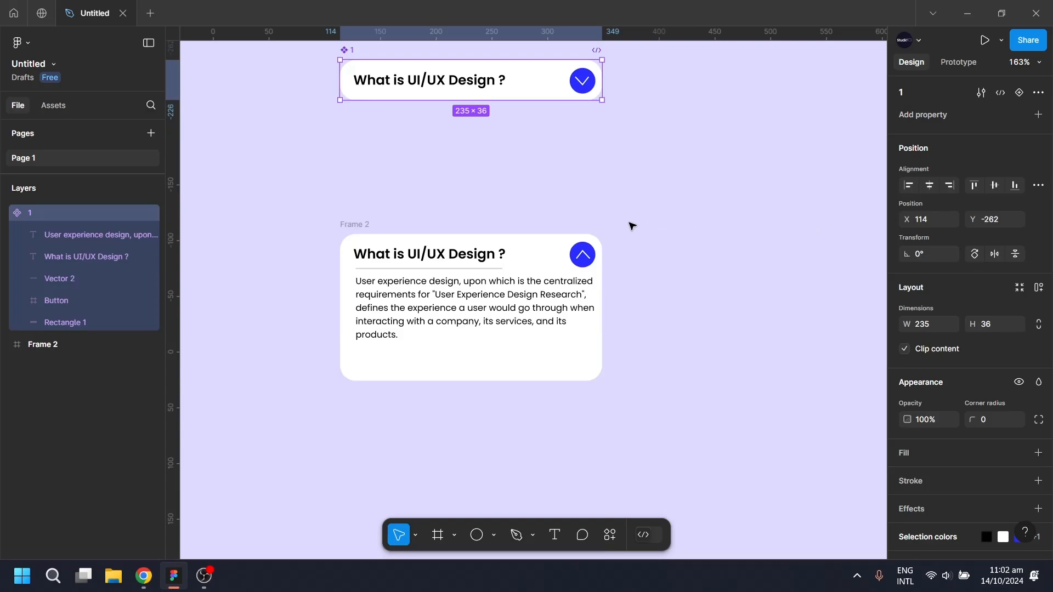
drag(632, 226, 287, 429)
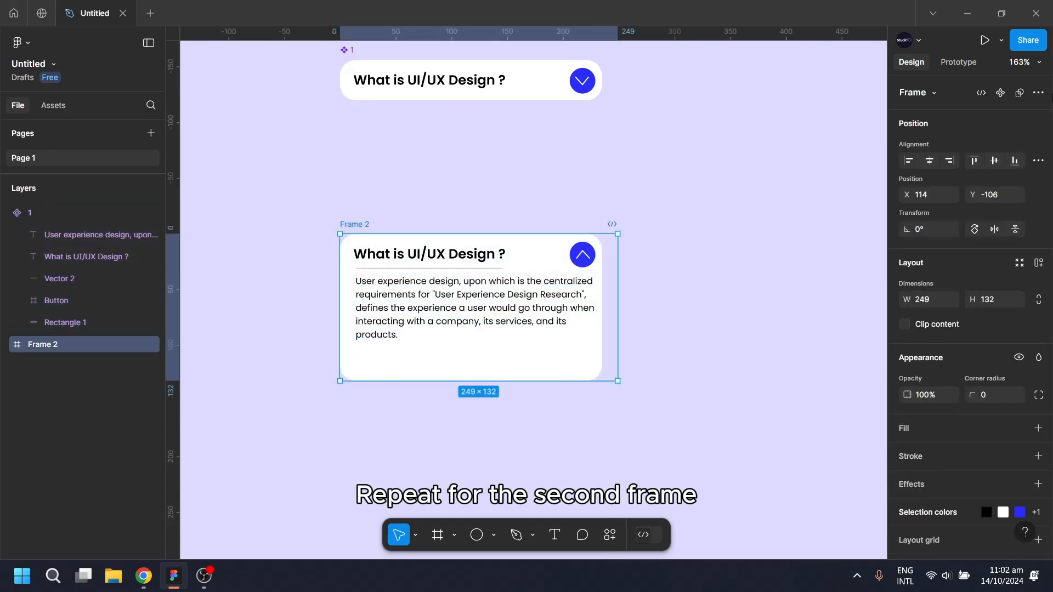
click(999, 97)
drag(560, 361, 555, 249)
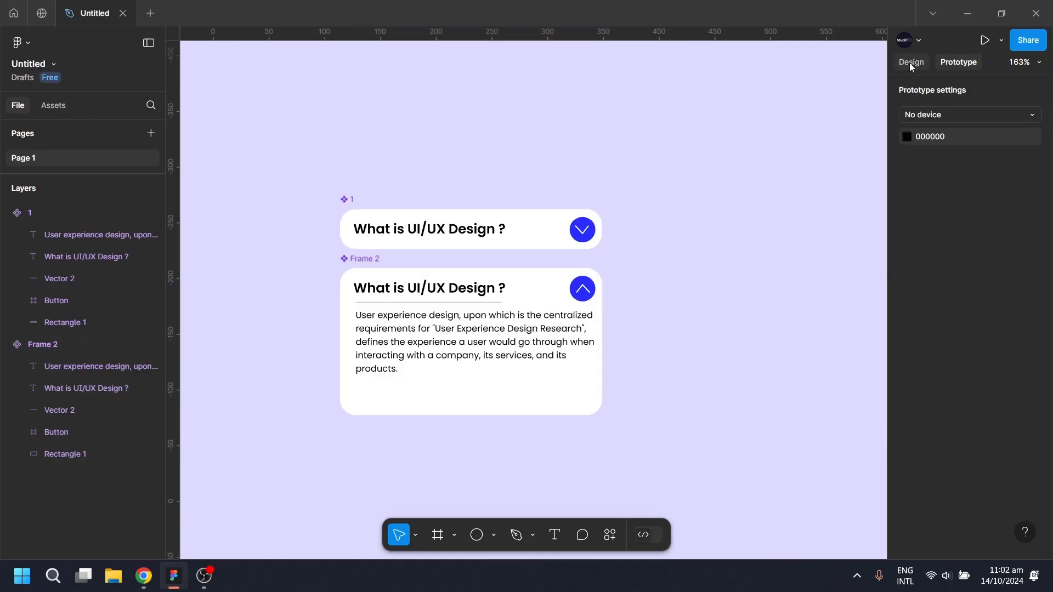
Step: Combine the collapsed and expanded card components as variants of one component set
click(910, 62)
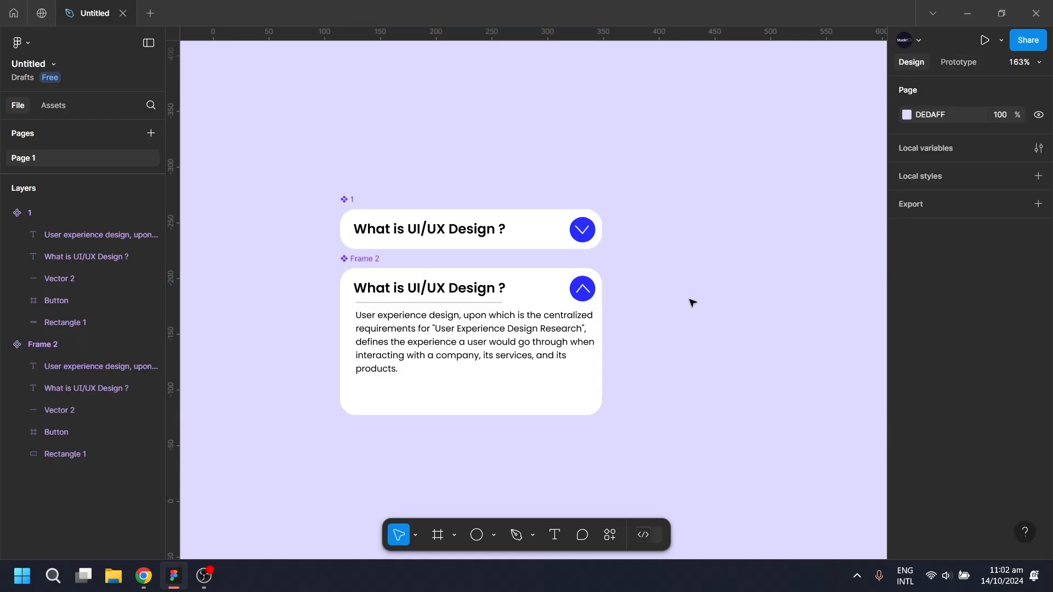
drag(722, 180, 287, 453)
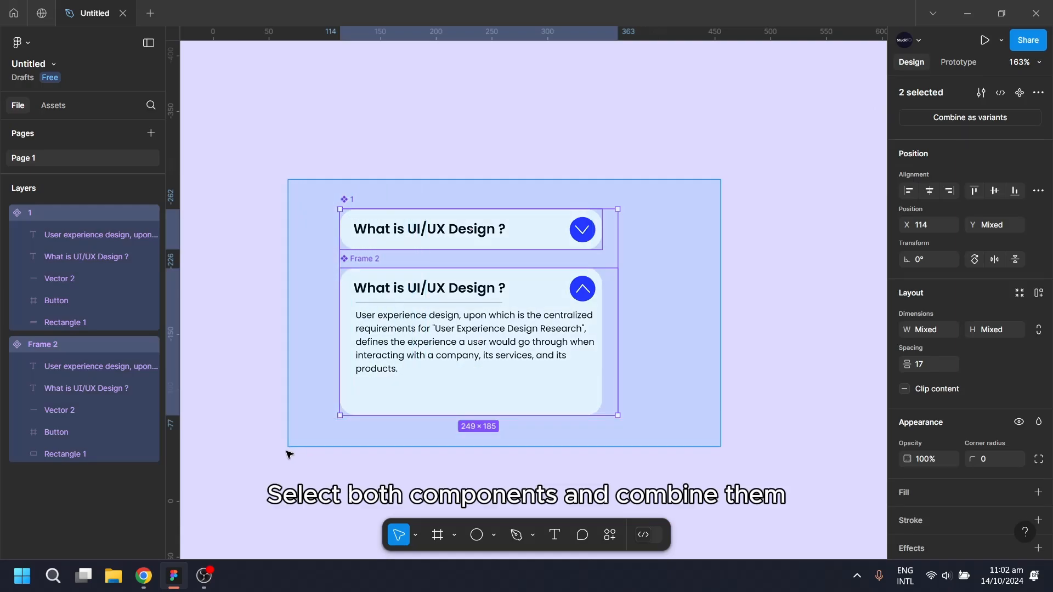
click(946, 120)
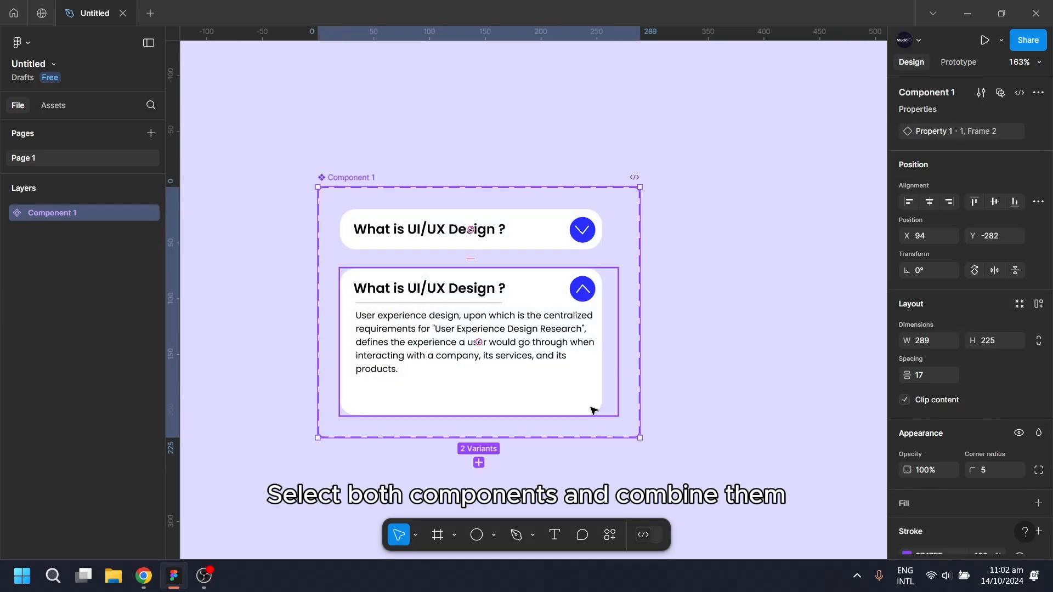
Step: Add an on-click interaction from the collapsed variant's blue button circle that changes it to the Frame 2 variant
double_click(583, 228)
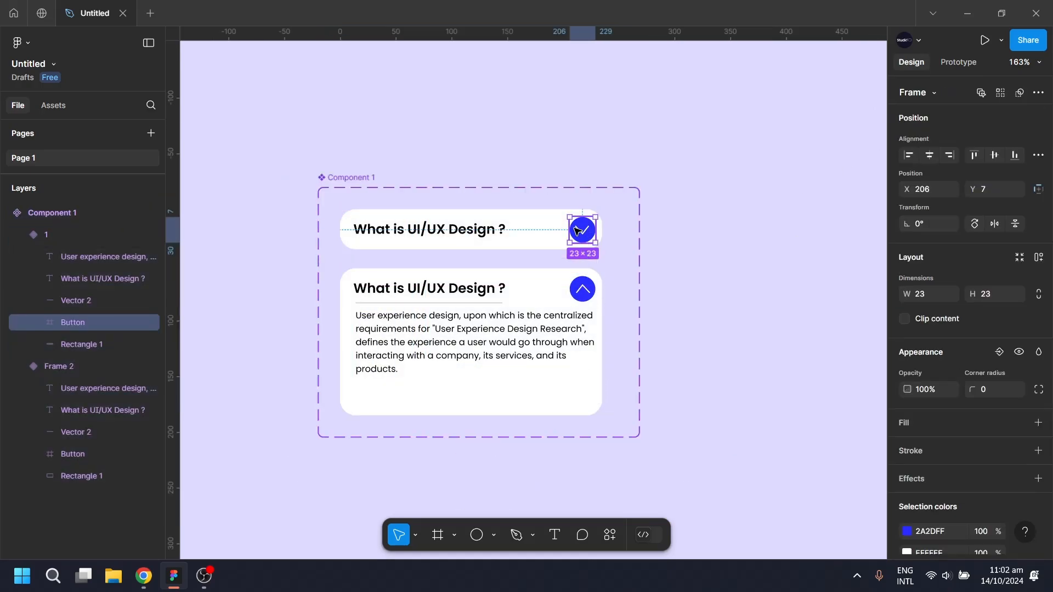
double_click(584, 231)
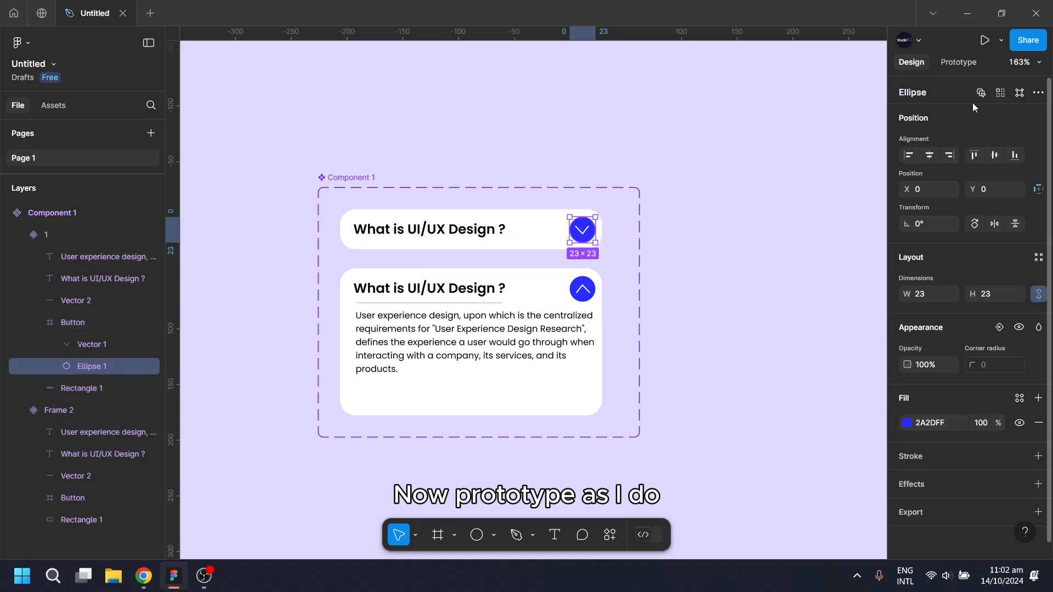
click(958, 62)
drag(574, 232, 450, 297)
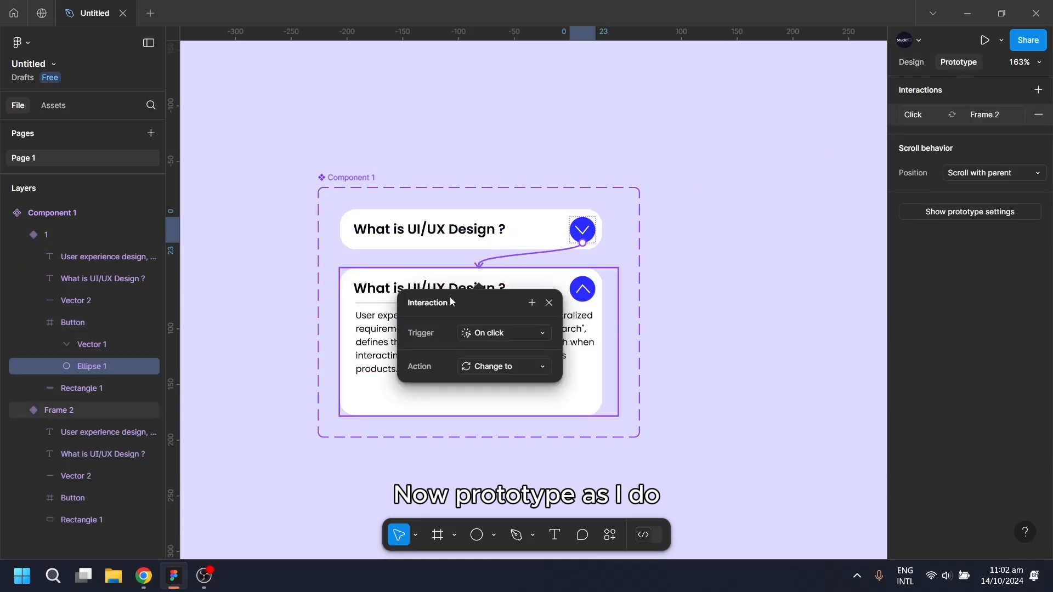
click(485, 334)
click(532, 331)
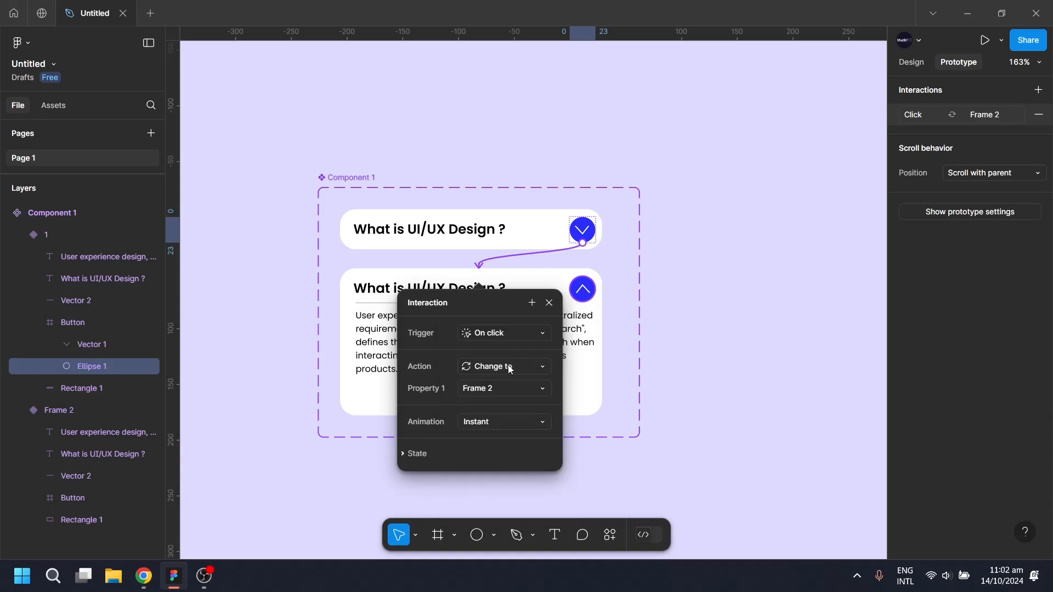
click(510, 367)
click(535, 364)
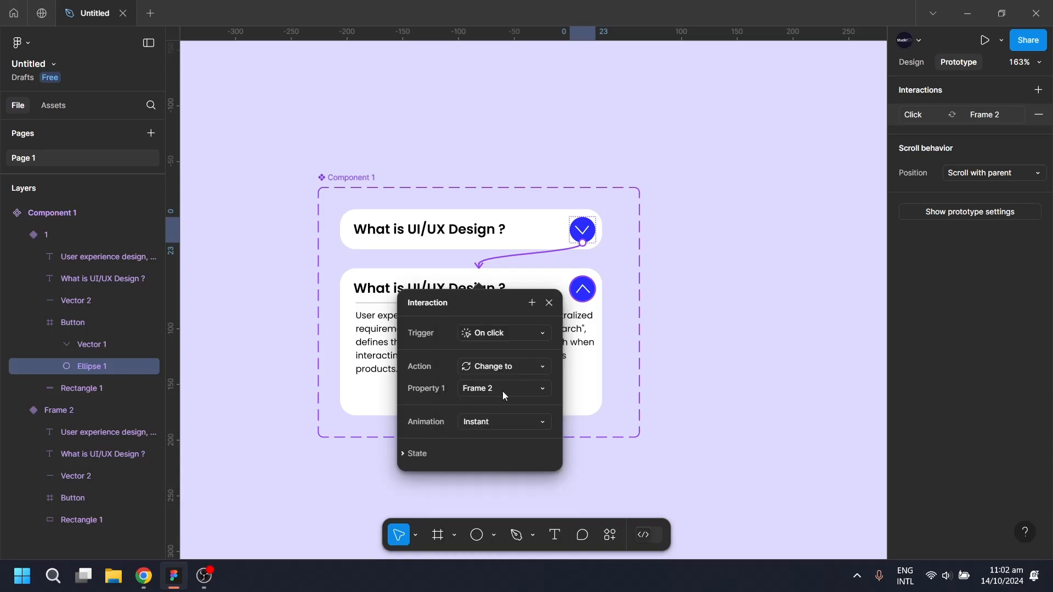
Step: Set the interaction's animation to Smart animate with a duration of 200 ms
click(495, 420)
click(514, 448)
click(496, 467)
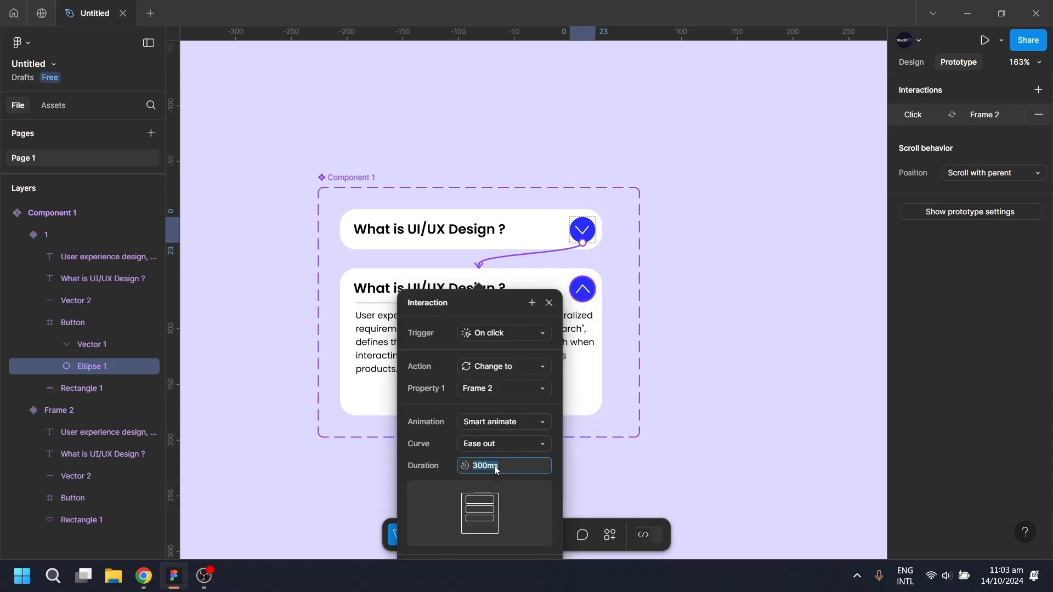
click(767, 346)
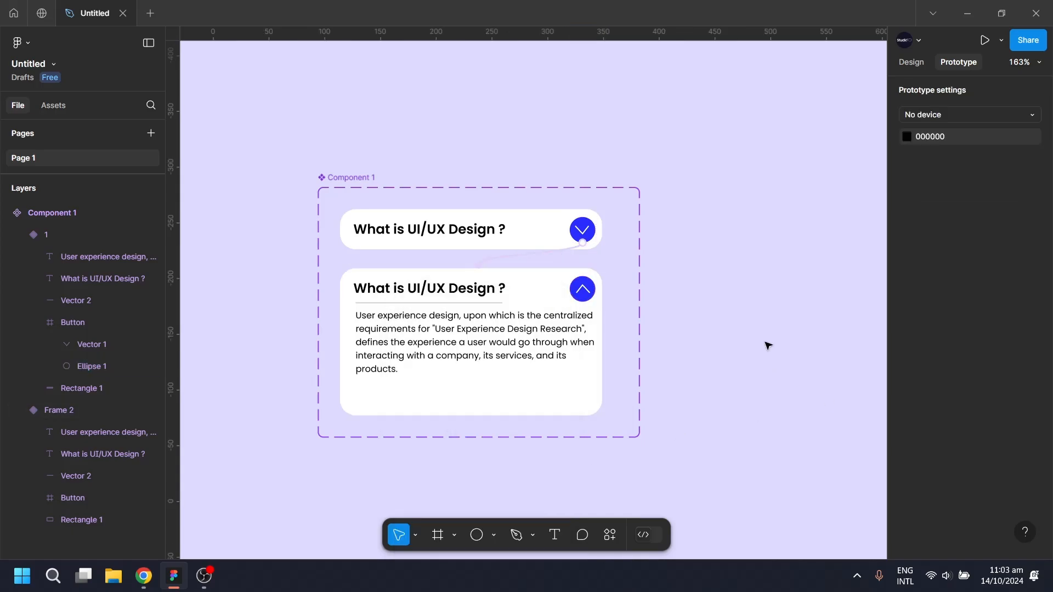
Step: Add an on-click interaction from the expanded variant's arrow button that changes it back to variant 1 with Smart animate
double_click(583, 289)
drag(582, 276, 534, 227)
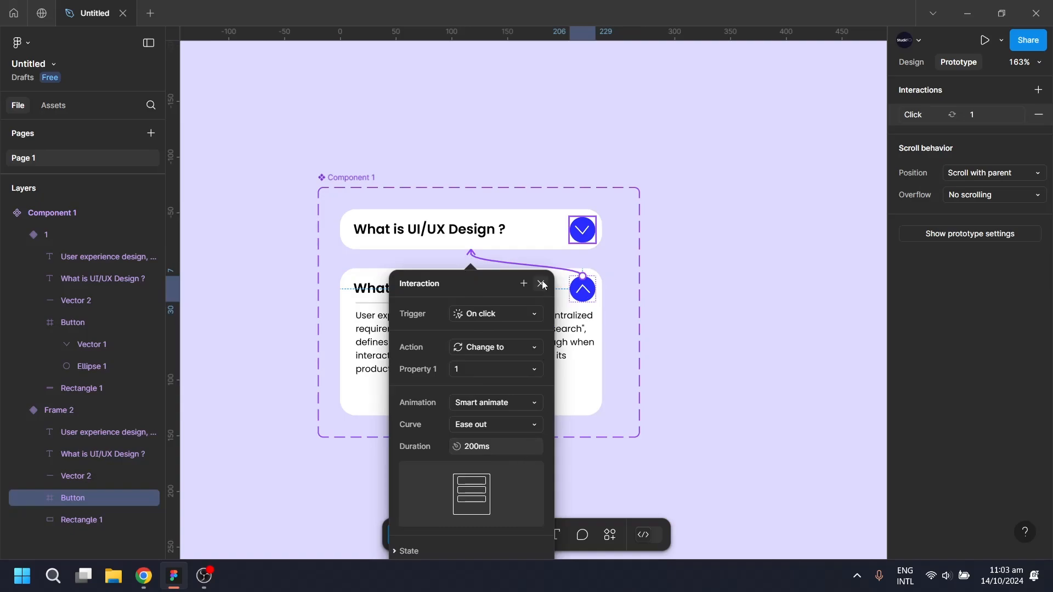
click(542, 284)
Step: Draw a new frame of about 273 × 163 in the empty canvas area to the right of the component set
scroll(723, 332, down, 2)
click(720, 331)
drag(720, 331, 569, 330)
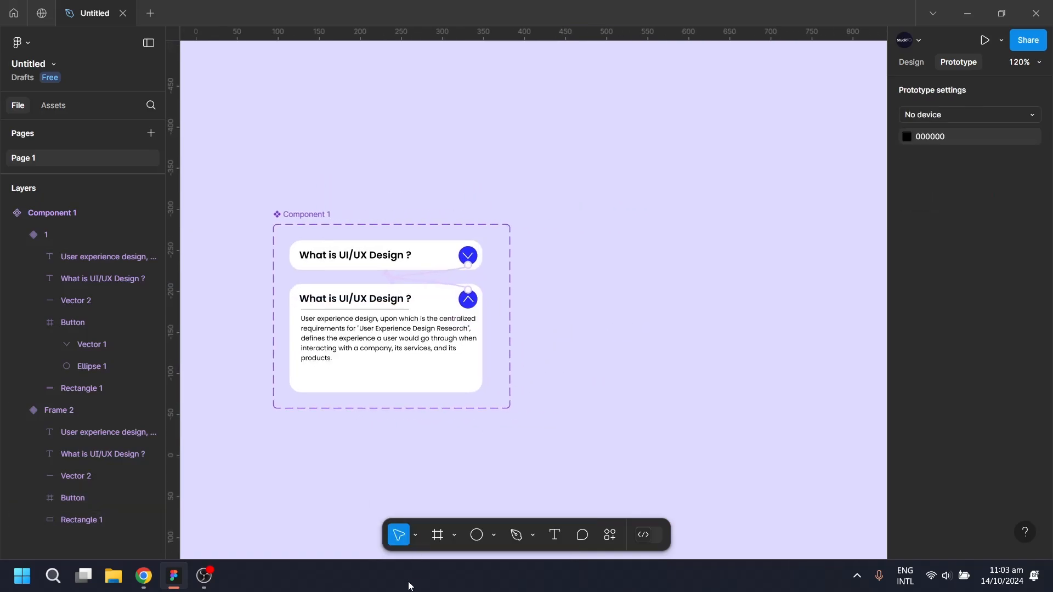
click(445, 532)
drag(533, 281, 755, 417)
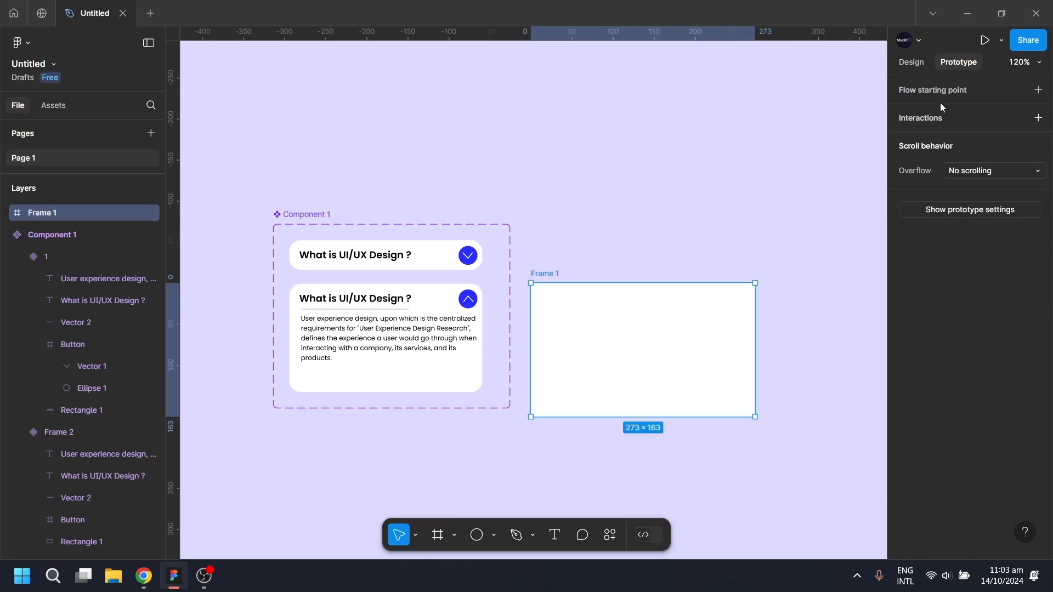
Step: Change the fill of Frame 1 from white to a light cyan
click(911, 62)
click(907, 453)
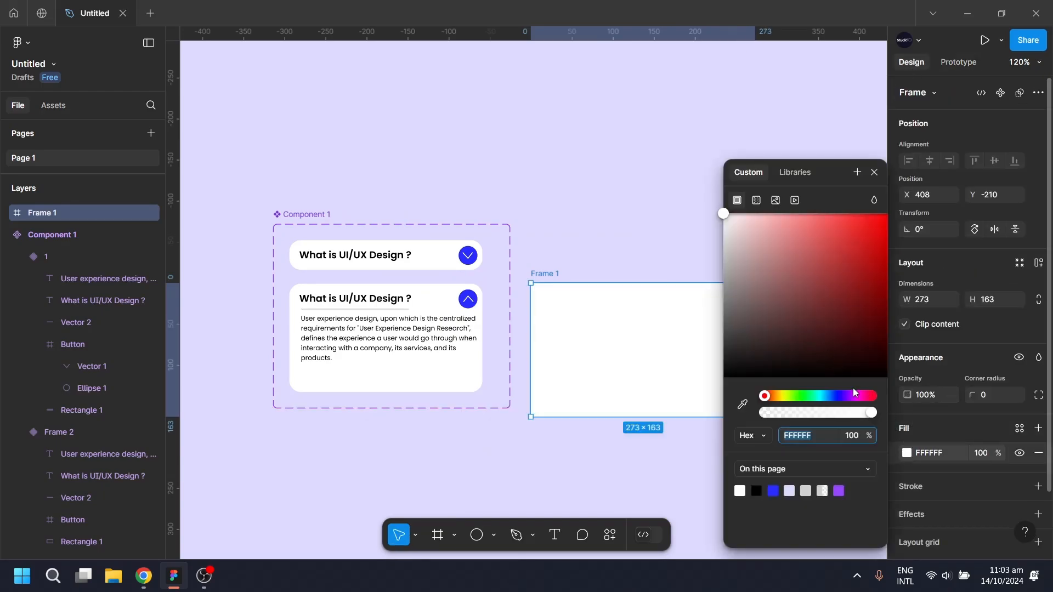
drag(854, 393, 821, 396)
drag(739, 216, 762, 214)
click(317, 130)
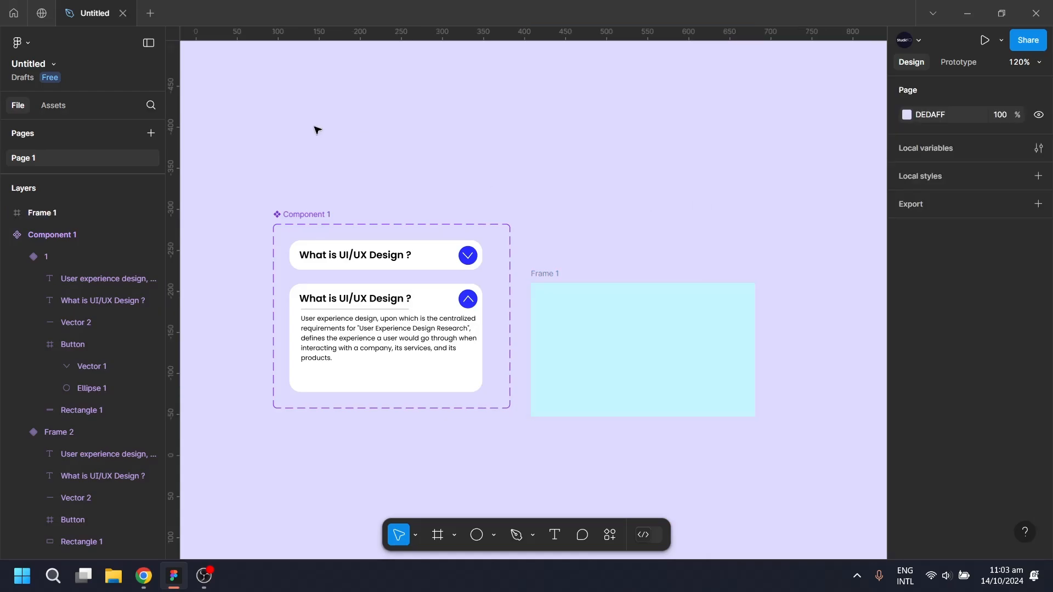
Step: Place an instance of Component 1 from the local assets near the top of Frame 1, centred horizontally
click(50, 106)
drag(81, 194, 678, 315)
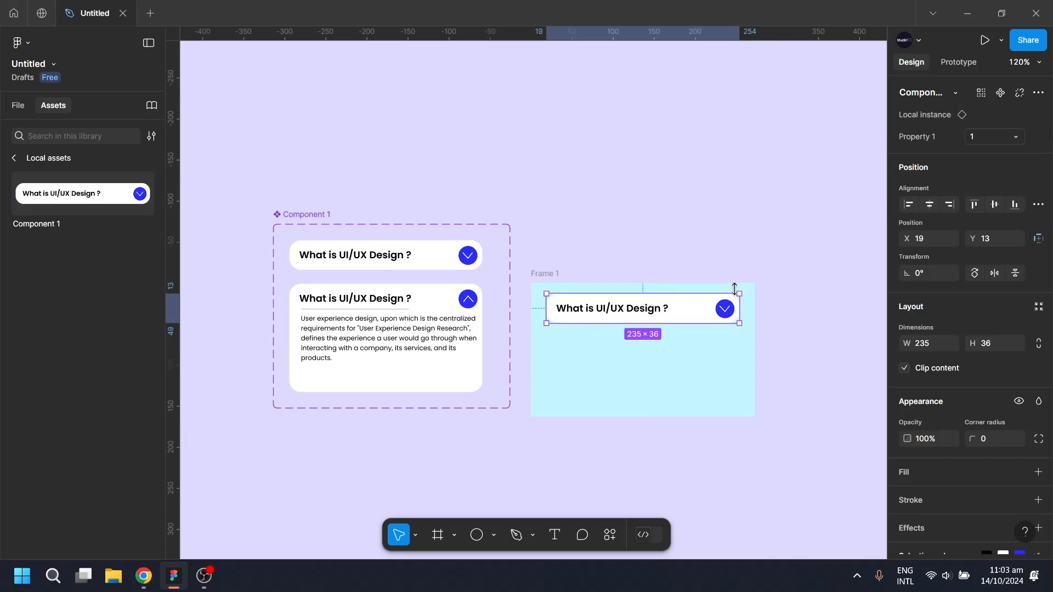
Step: Run the prototype preview and test the FAQ card by repeatedly expanding and collapsing it with the arrow button
click(985, 40)
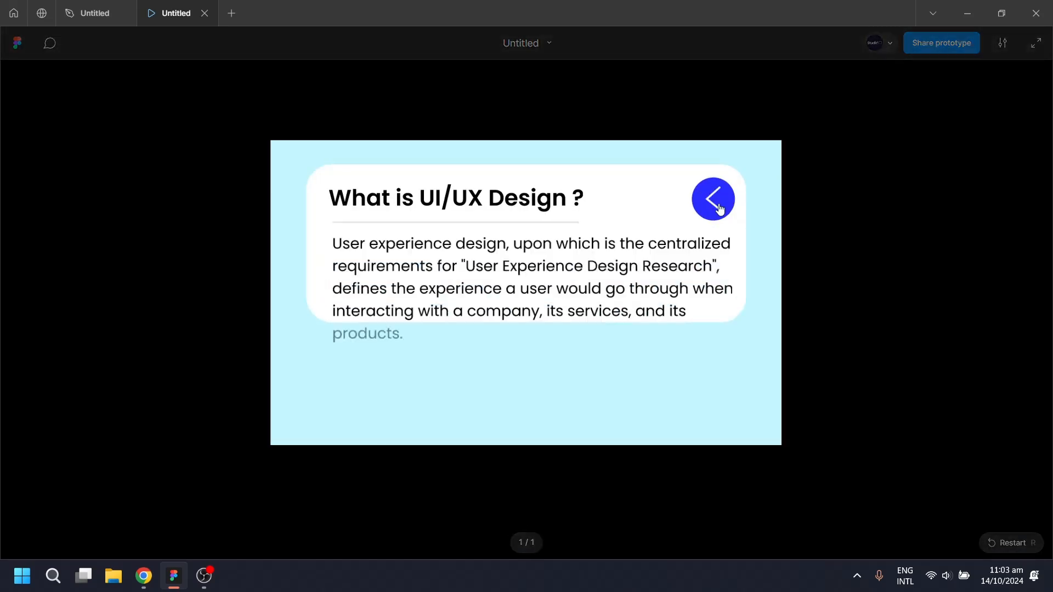
click(722, 206)
click(717, 204)
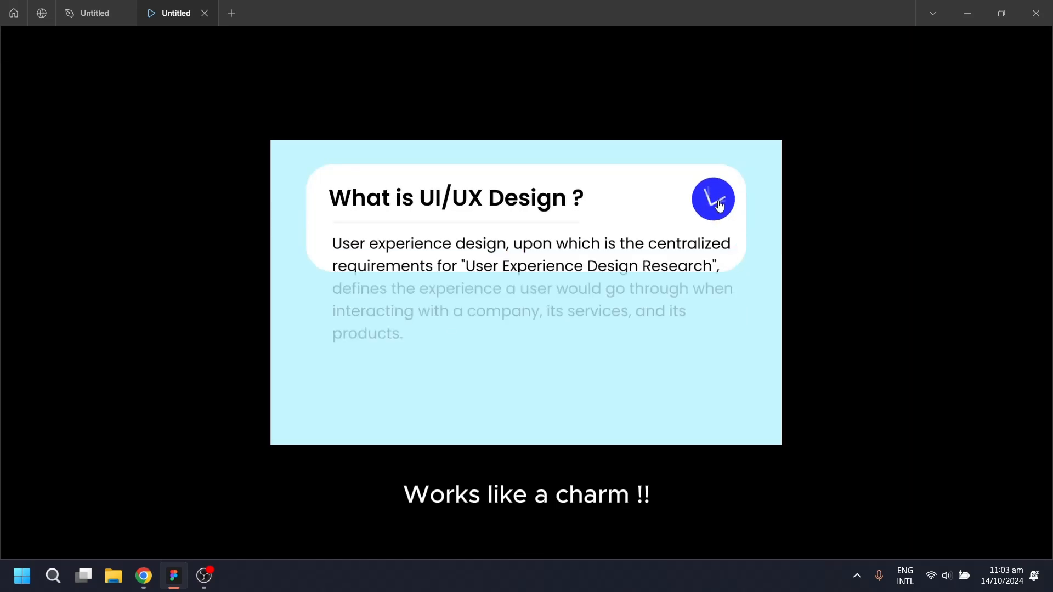
click(725, 212)
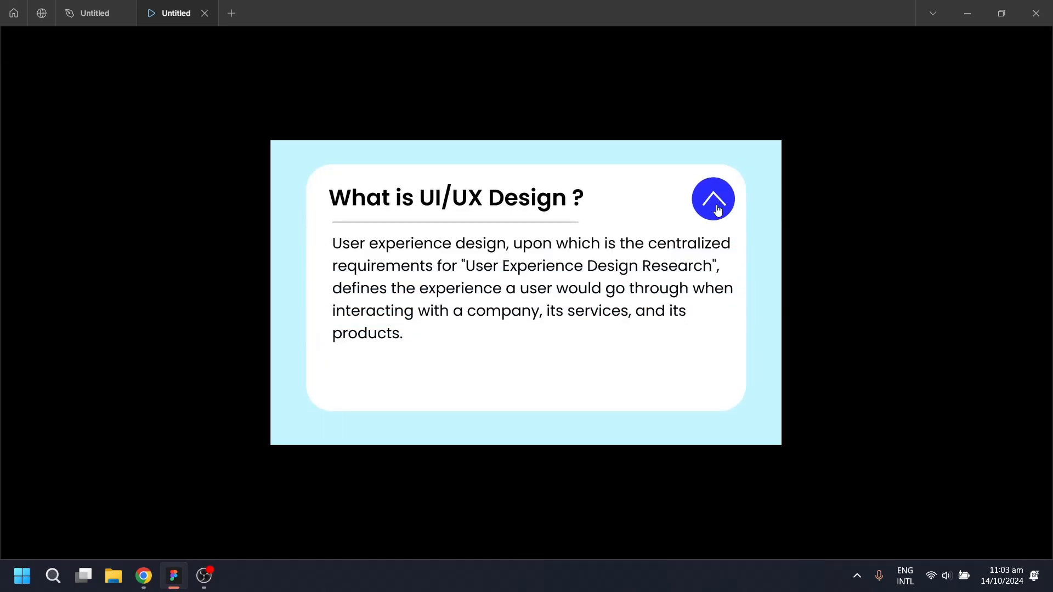
click(716, 207)
click(728, 213)
click(735, 227)
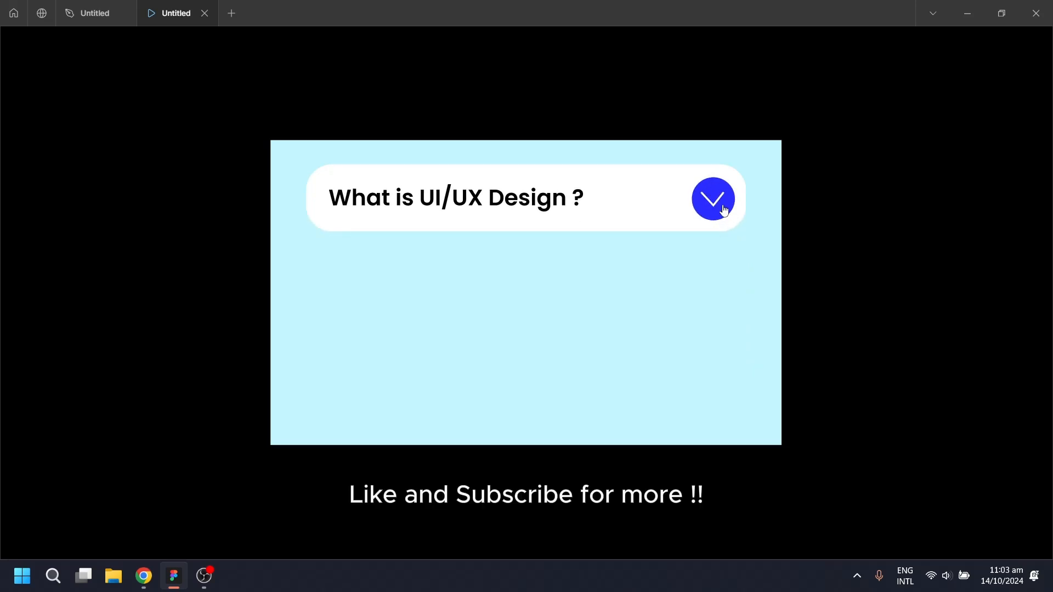
click(721, 207)
click(730, 230)
click(715, 203)
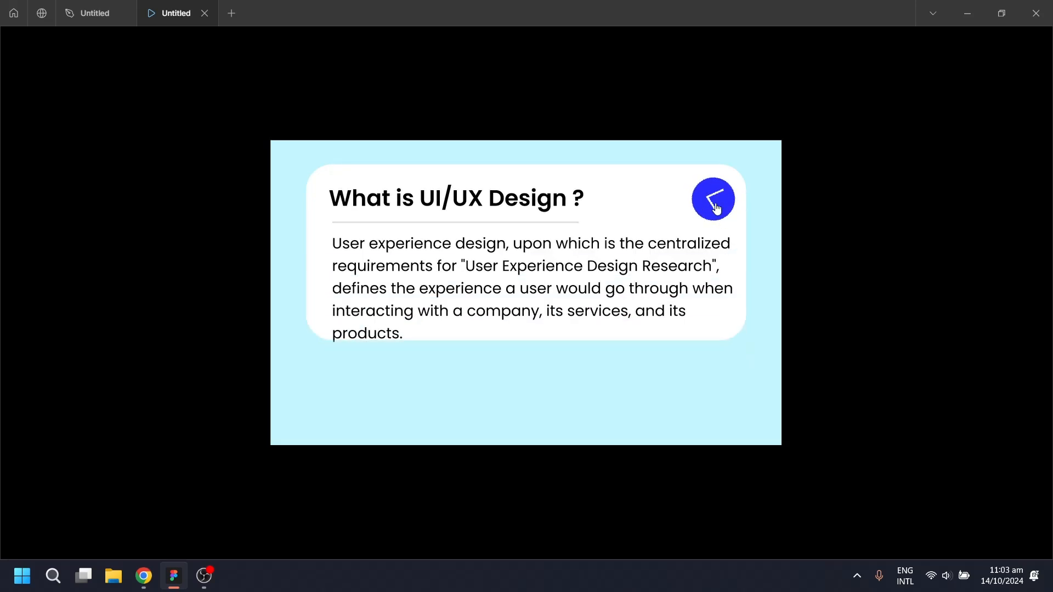